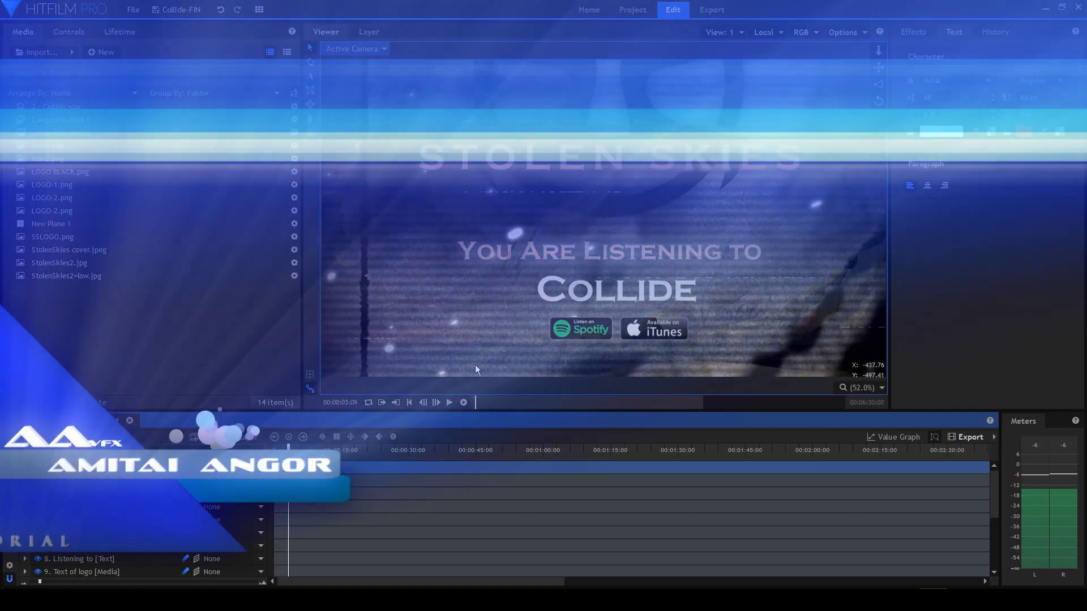
Preview the current visualizer composition, scrubbing back to about 31 seconds.
key(space)
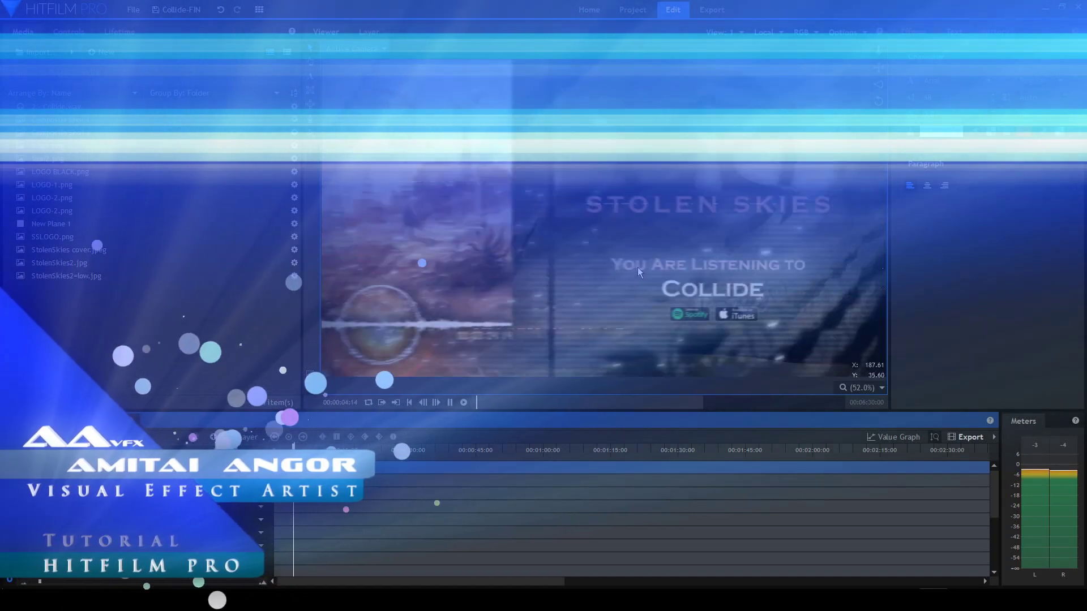
key(space)
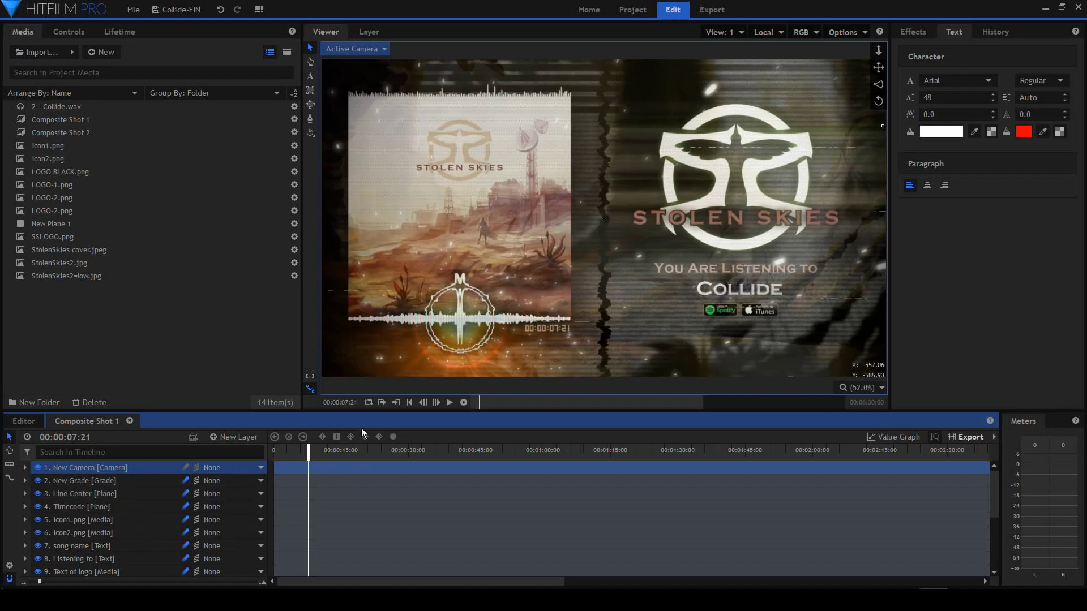
key(space)
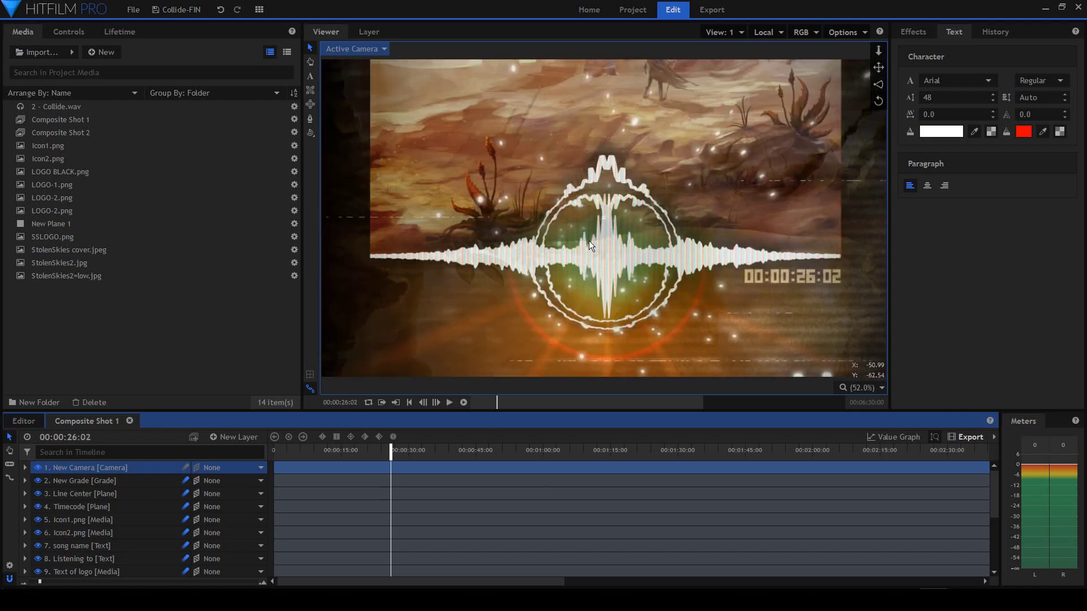
scroll(412, 461, down, 2)
key(space)
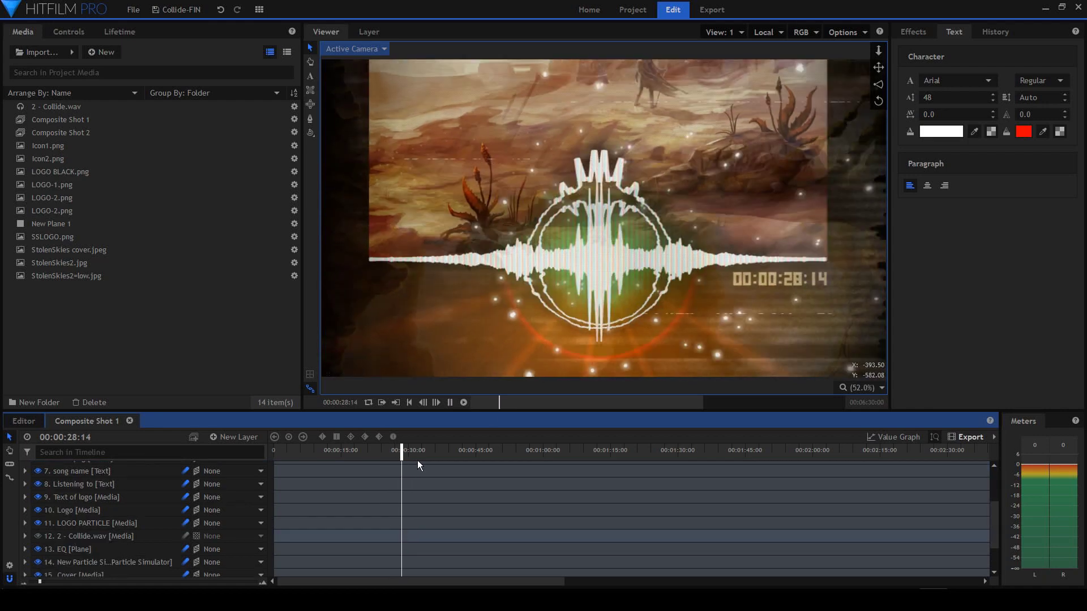
key(space)
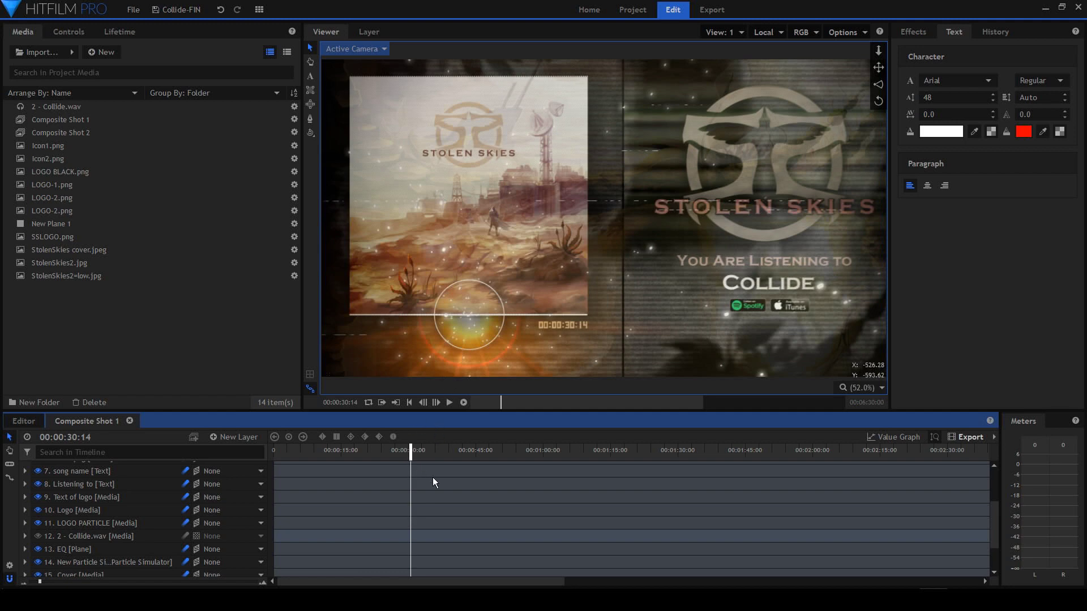
key(space)
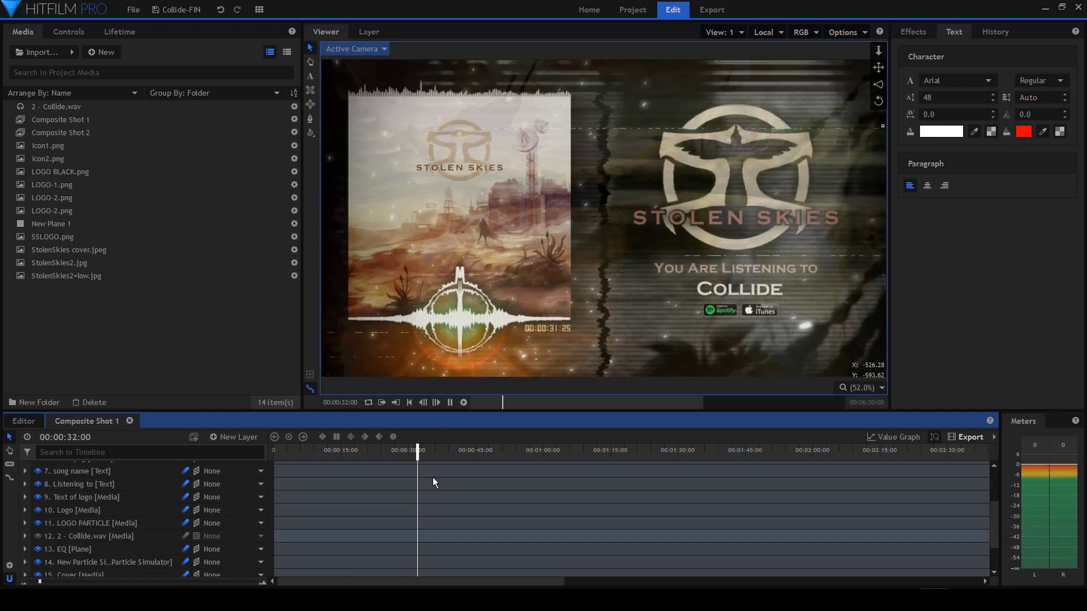
drag(422, 452, 420, 452)
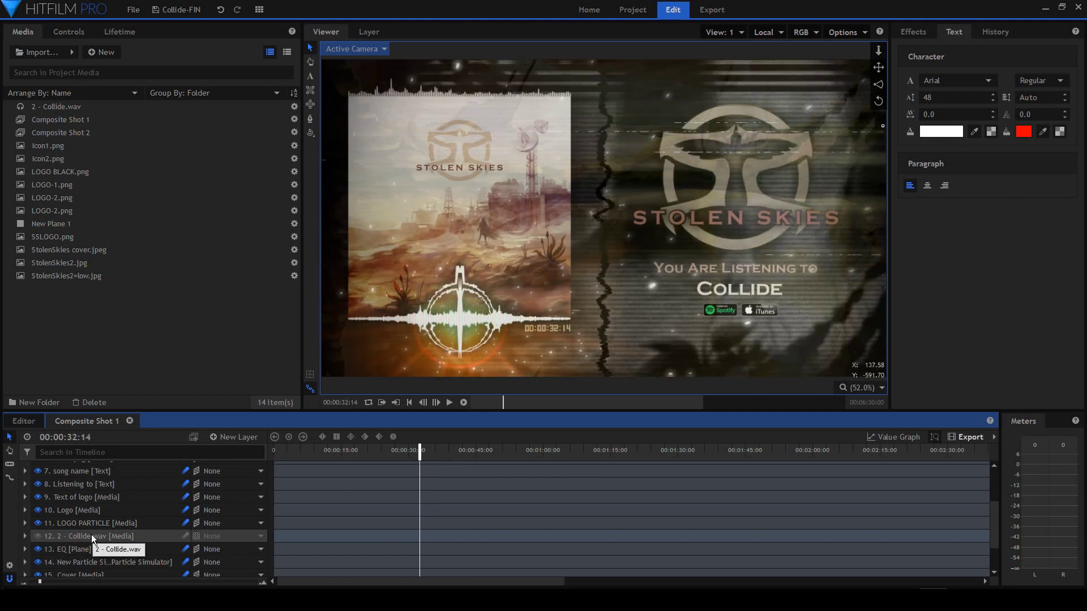
scroll(90, 534, down, 1)
Hide all layers except BK, select BK, and play the isolated background.
click(90, 534)
scroll(90, 534, up, 3)
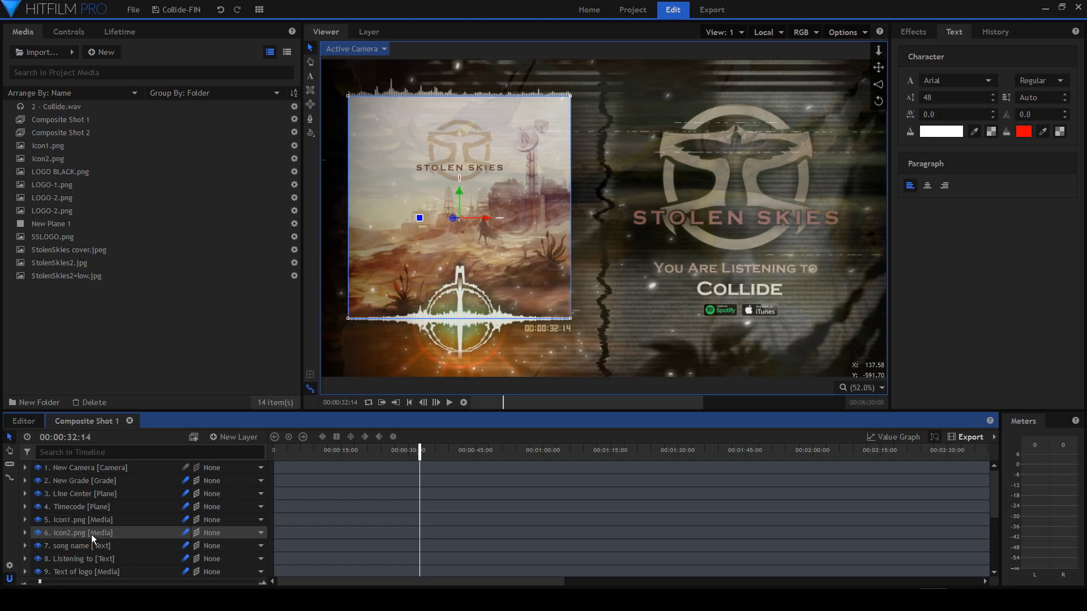
click(92, 531)
key(ctrl+a)
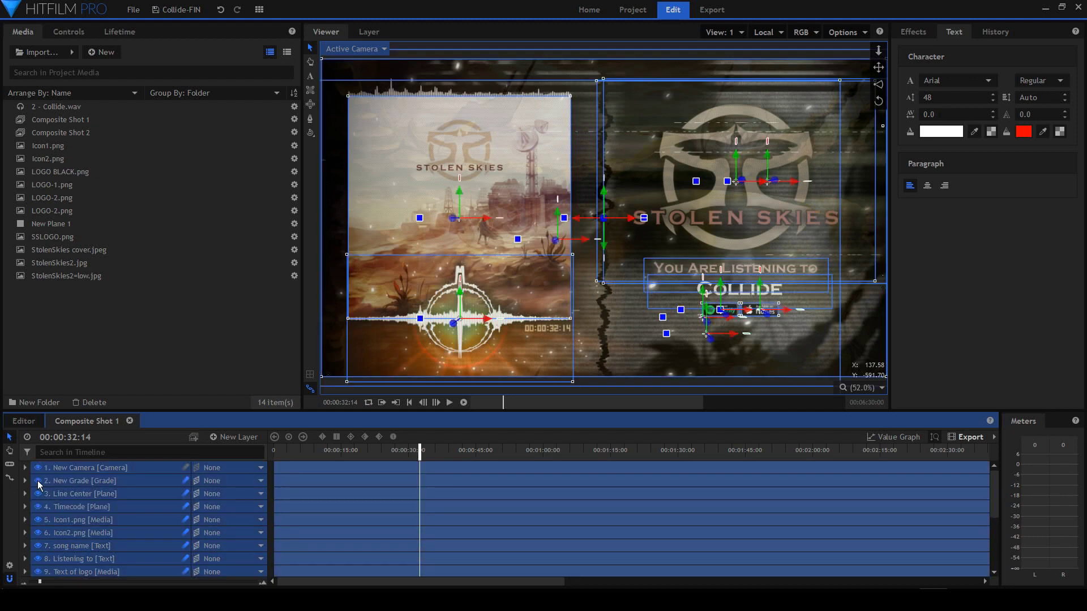
click(38, 481)
click(72, 467)
click(39, 466)
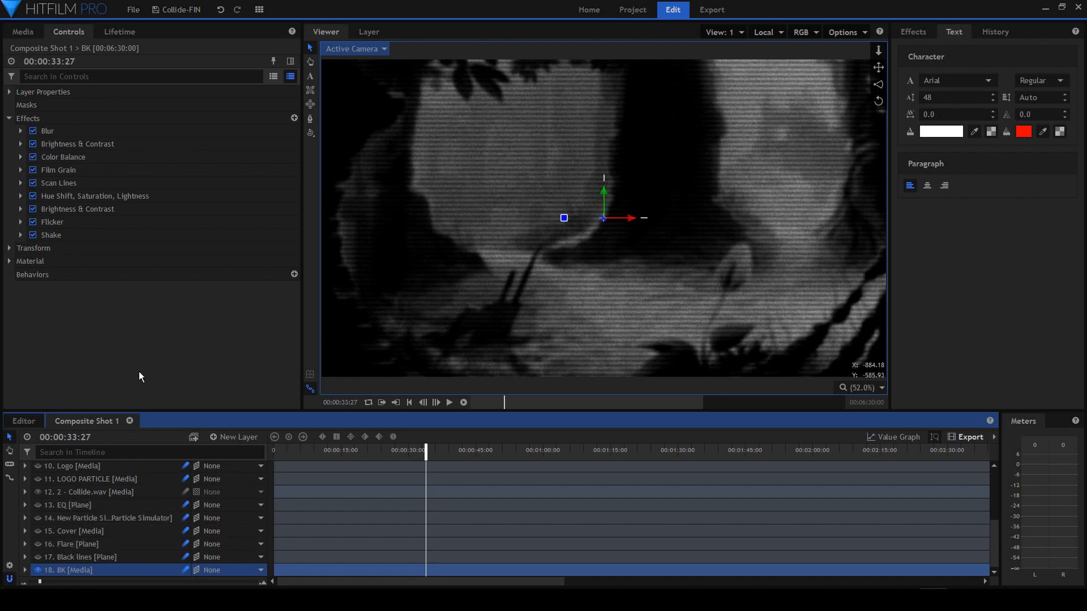
click(104, 559)
click(101, 569)
key(space)
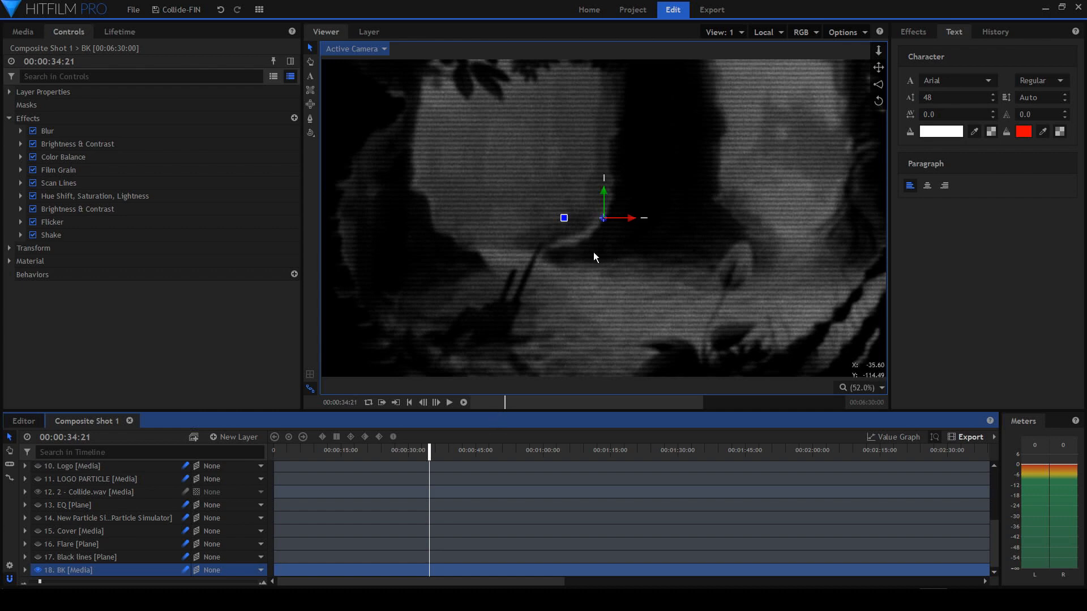
key(space)
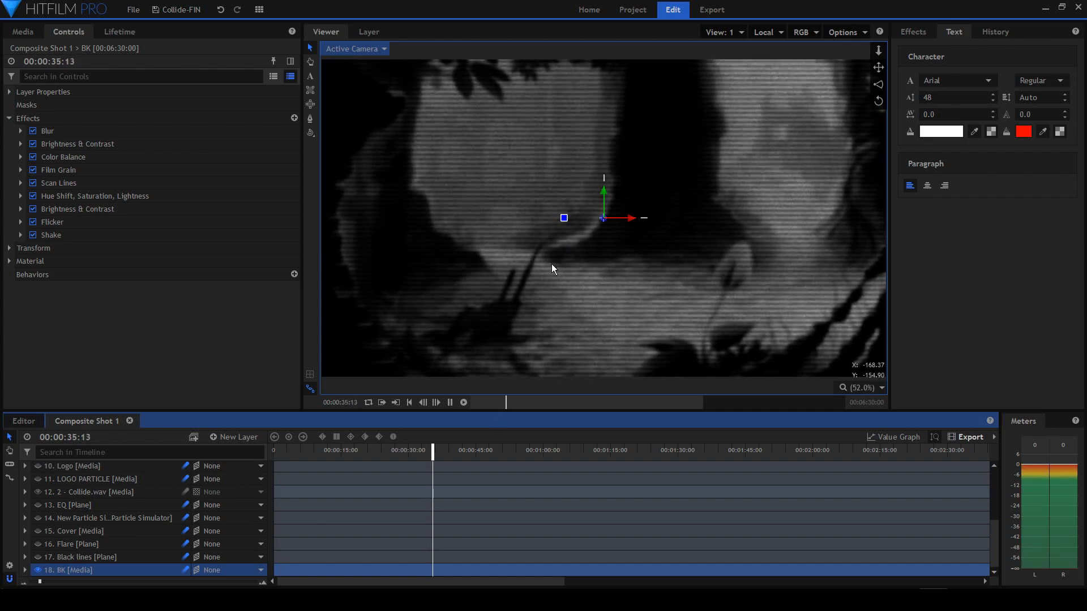
key(space)
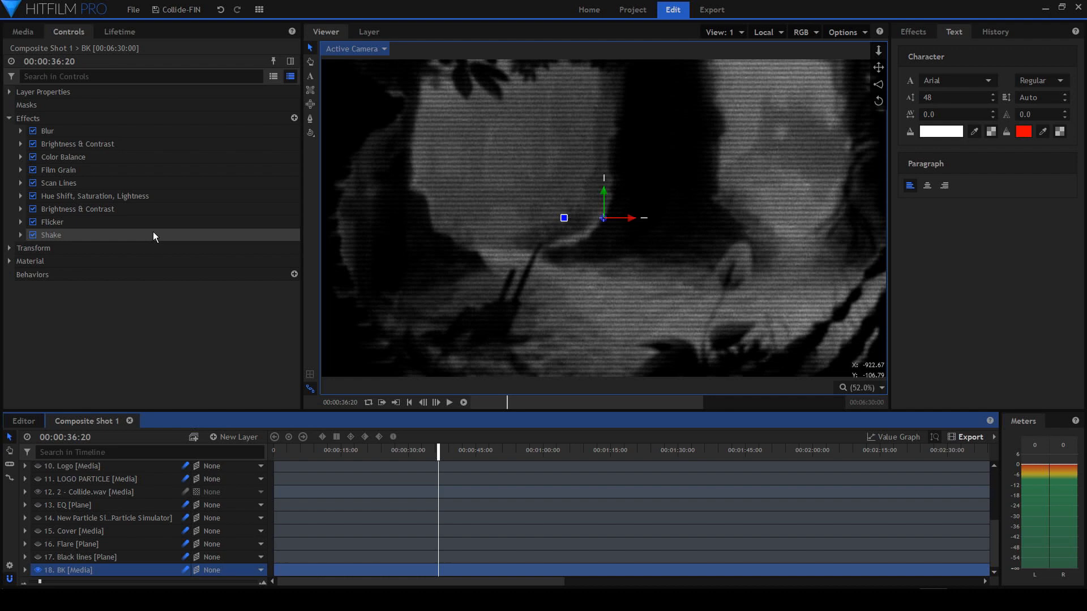
Turn off all of BK's effects from Blur to Shake and play the ungraded background.
click(153, 236)
shift+click(56, 129)
click(33, 131)
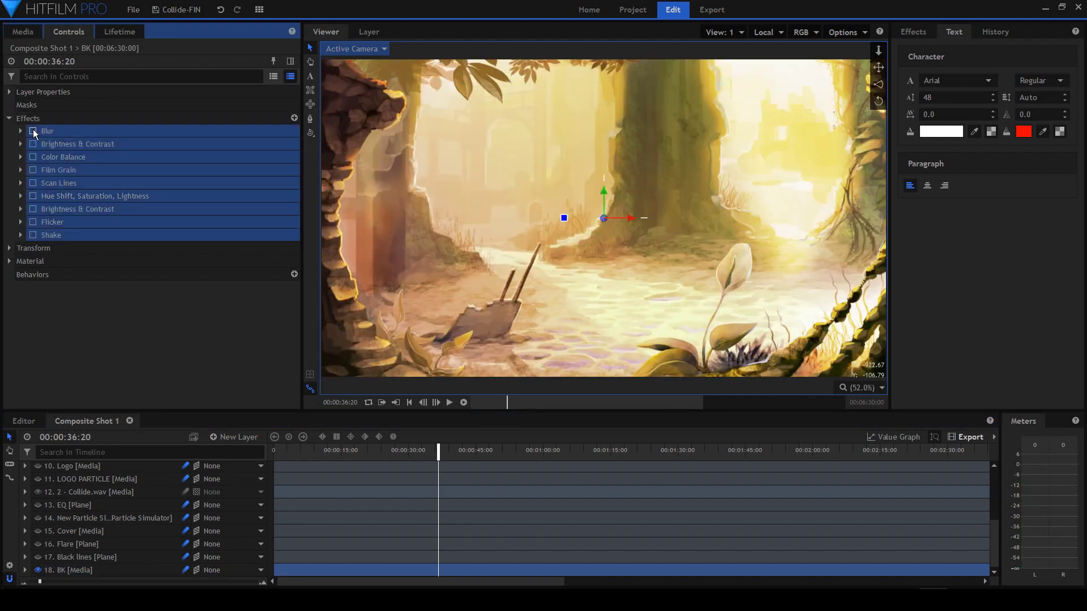
key(space)
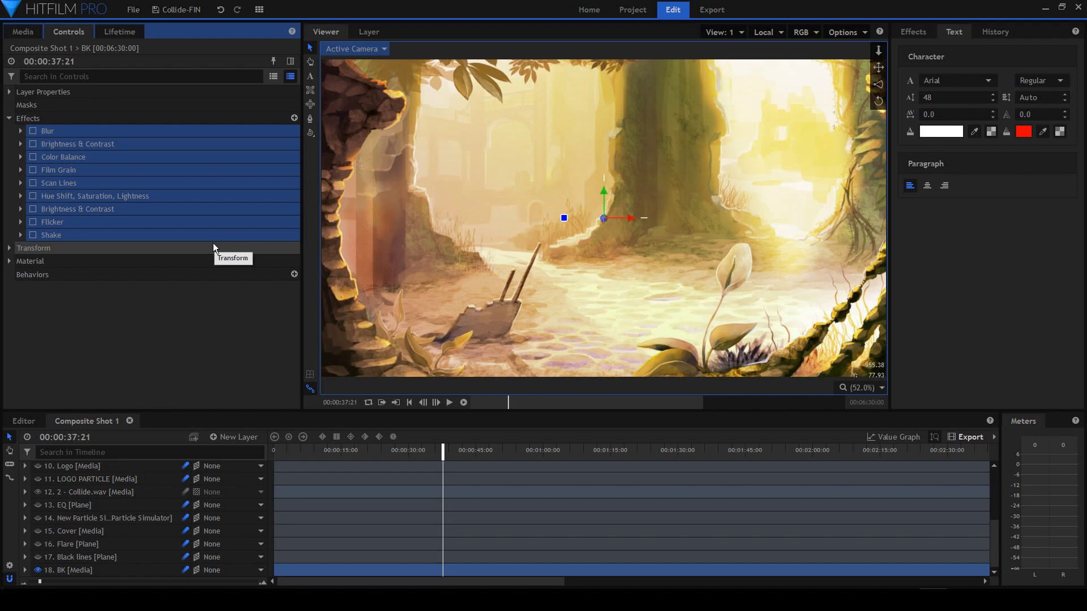
Re-enable BK's Blur, Brightness & Contrast, Color Balance, Film Grain, Scan Lines, Hue Shift and Shake, then preview.
click(33, 131)
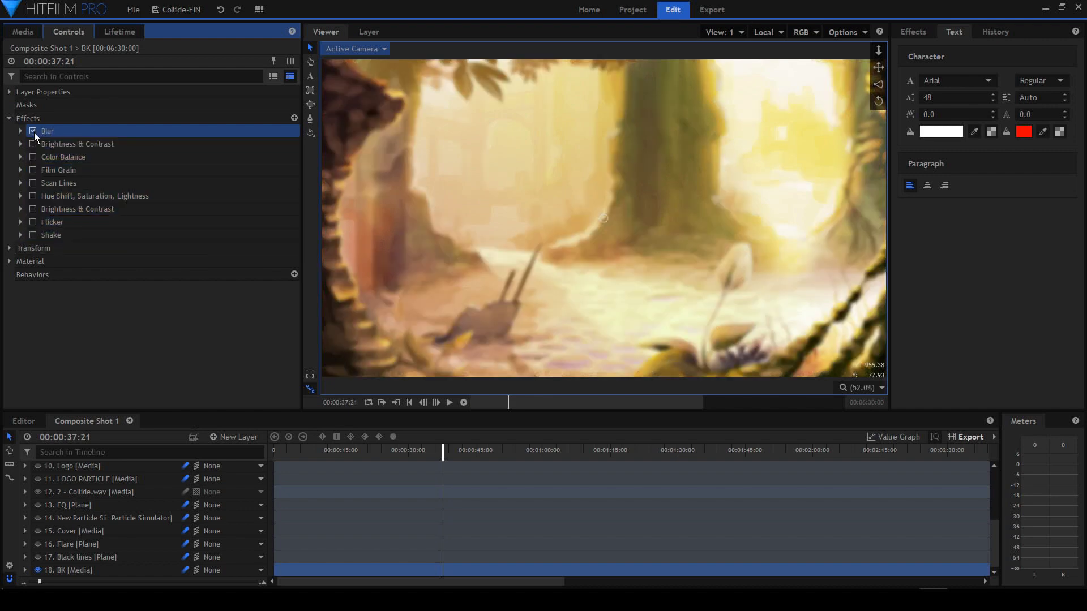
click(32, 144)
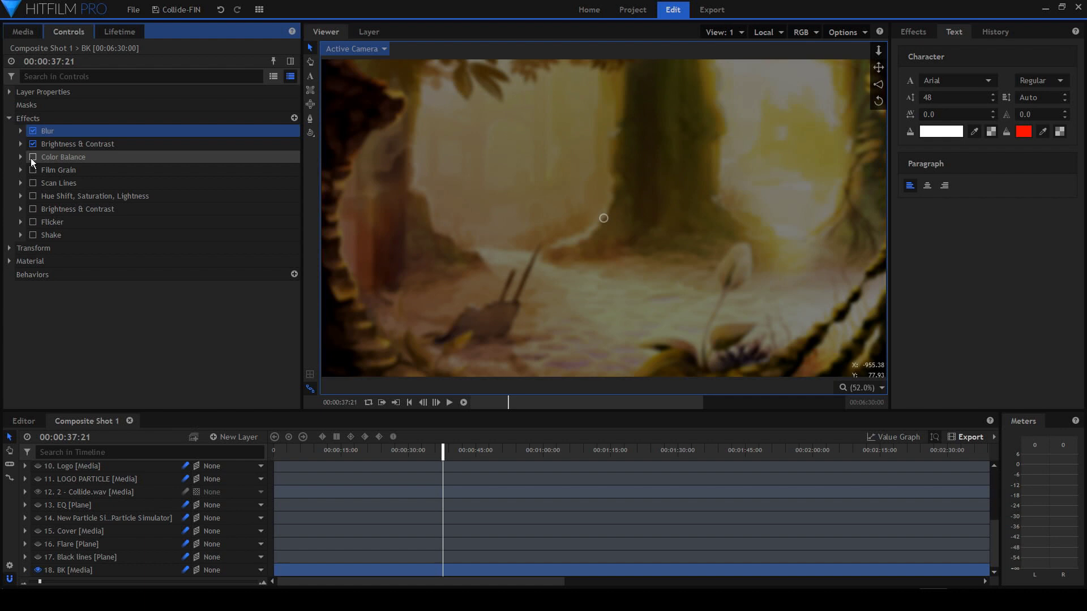
click(32, 158)
click(32, 170)
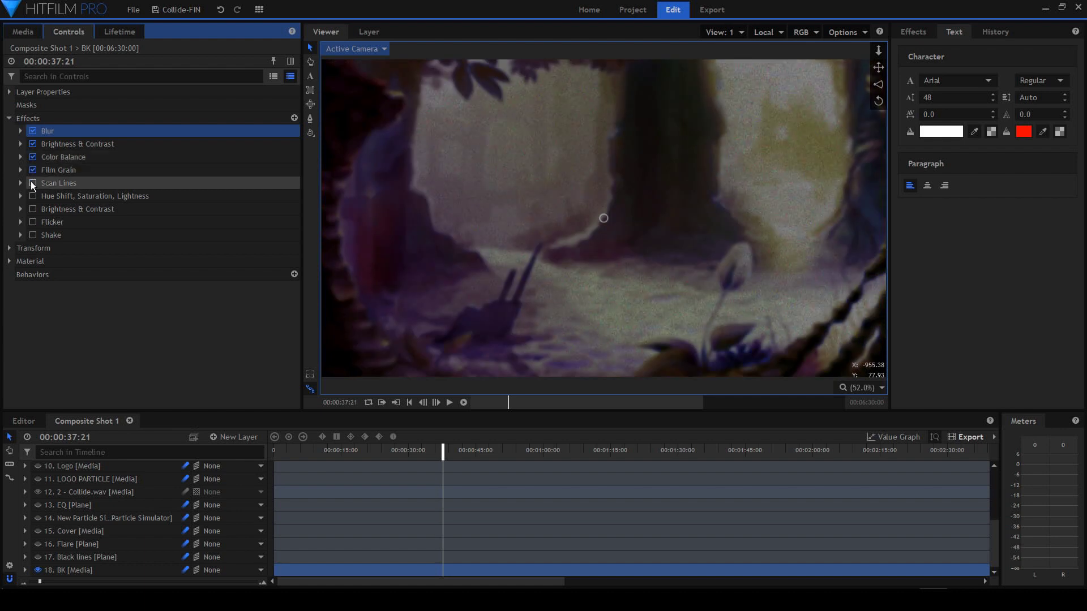
click(32, 183)
click(32, 196)
click(32, 209)
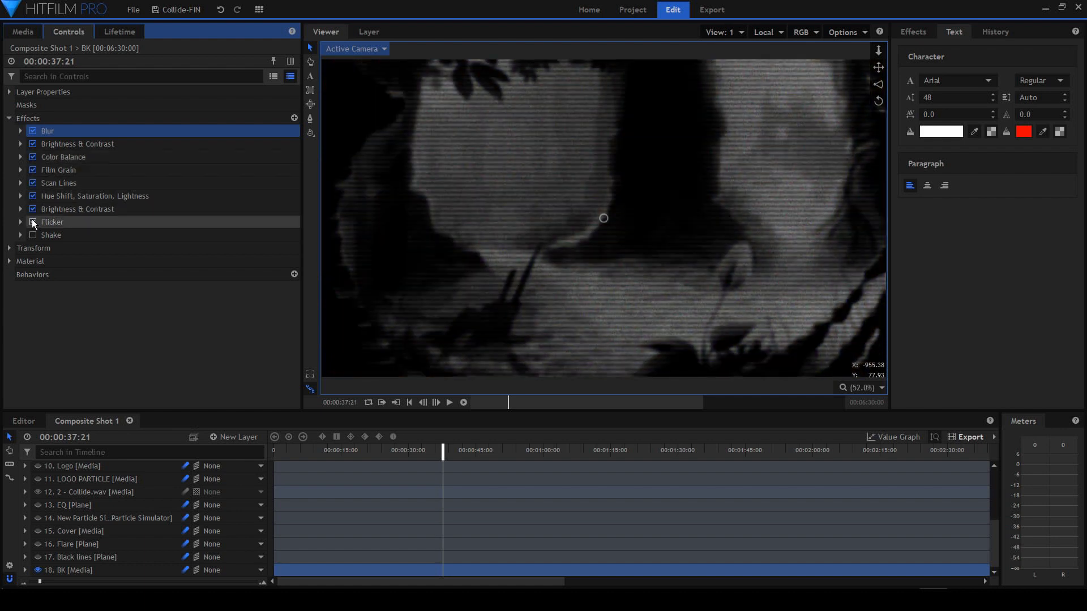
click(32, 235)
key(space)
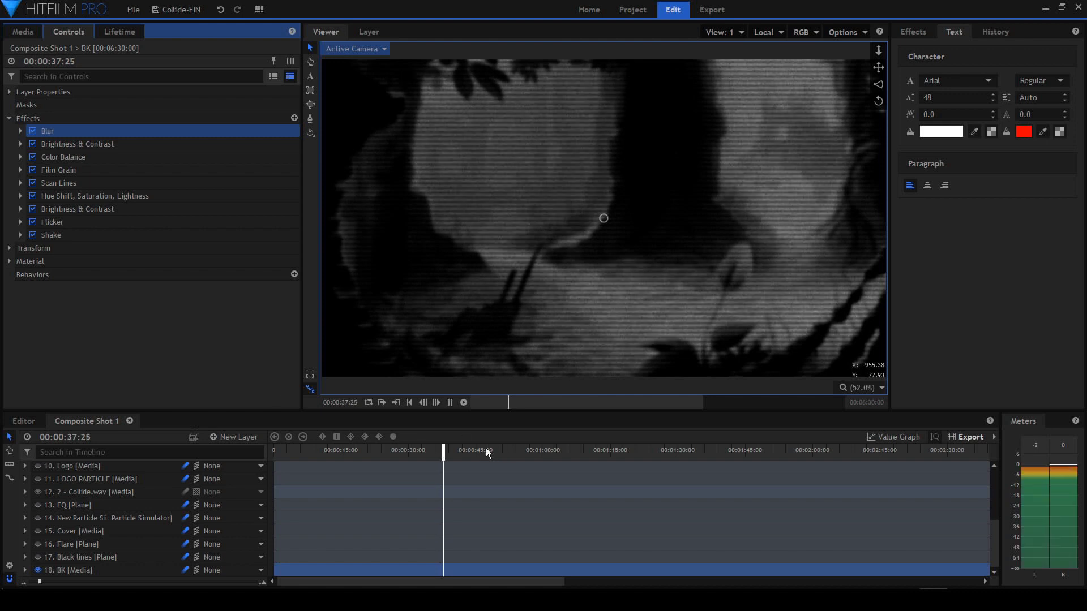
key(space)
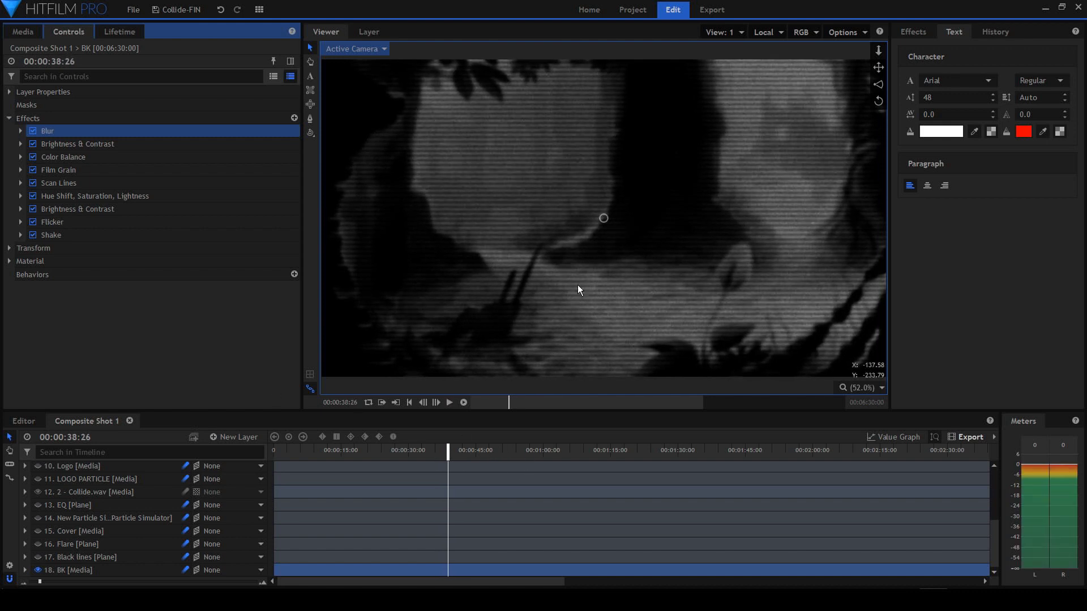
Show the Black lines layer and preview its Audio Spectrum bars with Blur and Invert off.
click(93, 560)
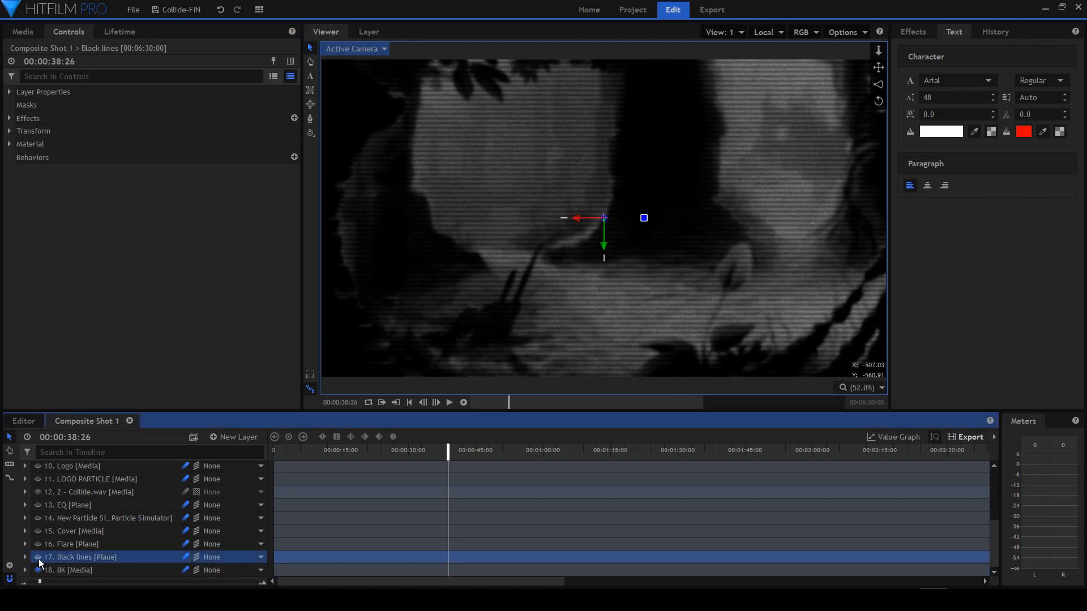
click(39, 557)
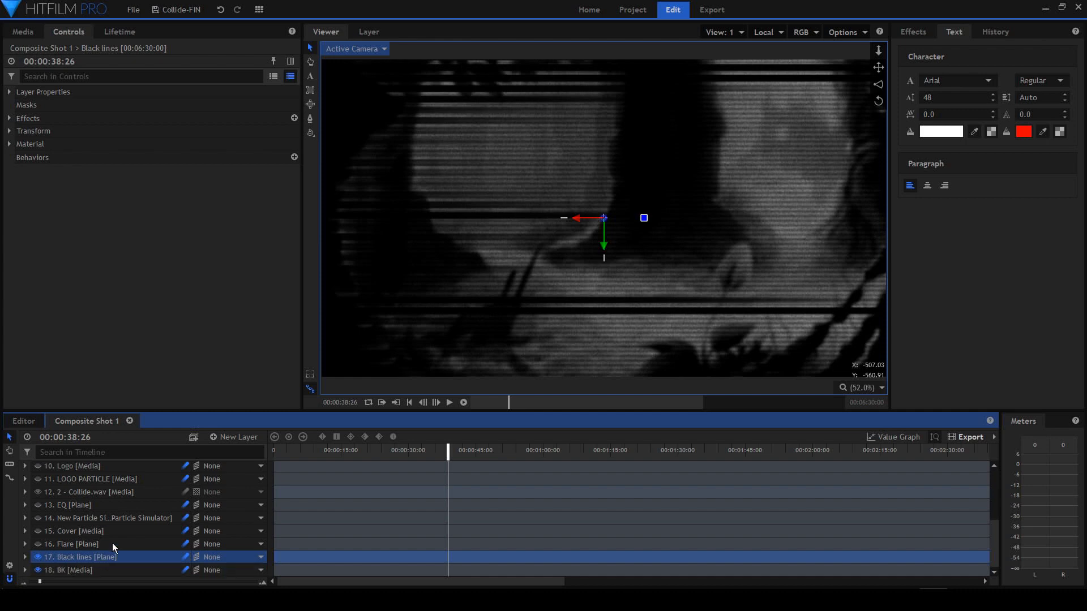
click(9, 118)
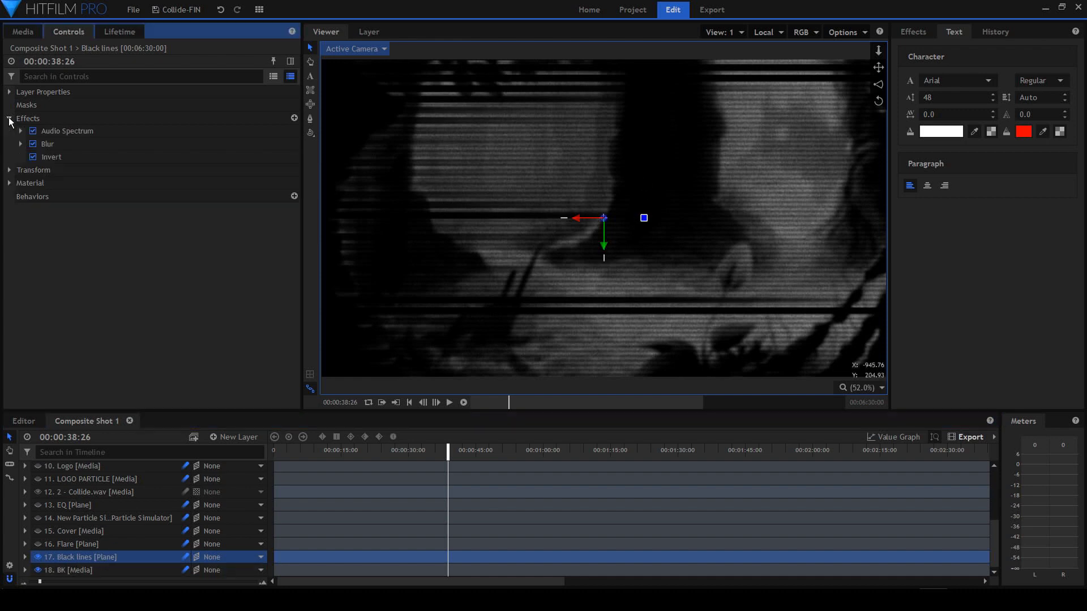
click(53, 131)
click(33, 144)
click(33, 156)
drag(448, 451, 482, 453)
key(space)
key(ctrl+6)
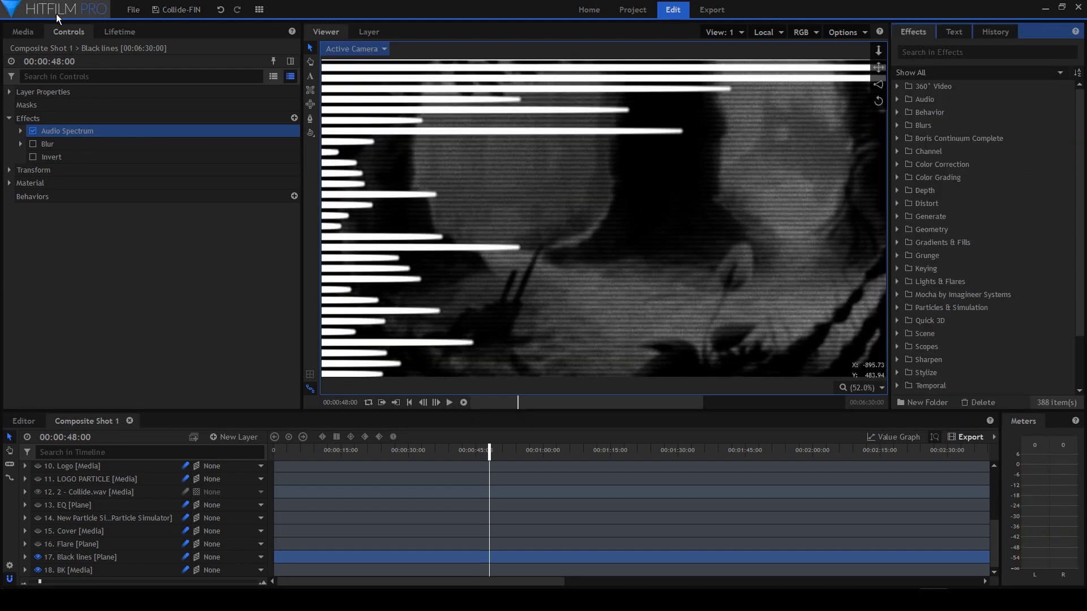
Turn Black lines' Blur and Invert back on, preview from about 51 seconds, and unhide Flare.
click(32, 144)
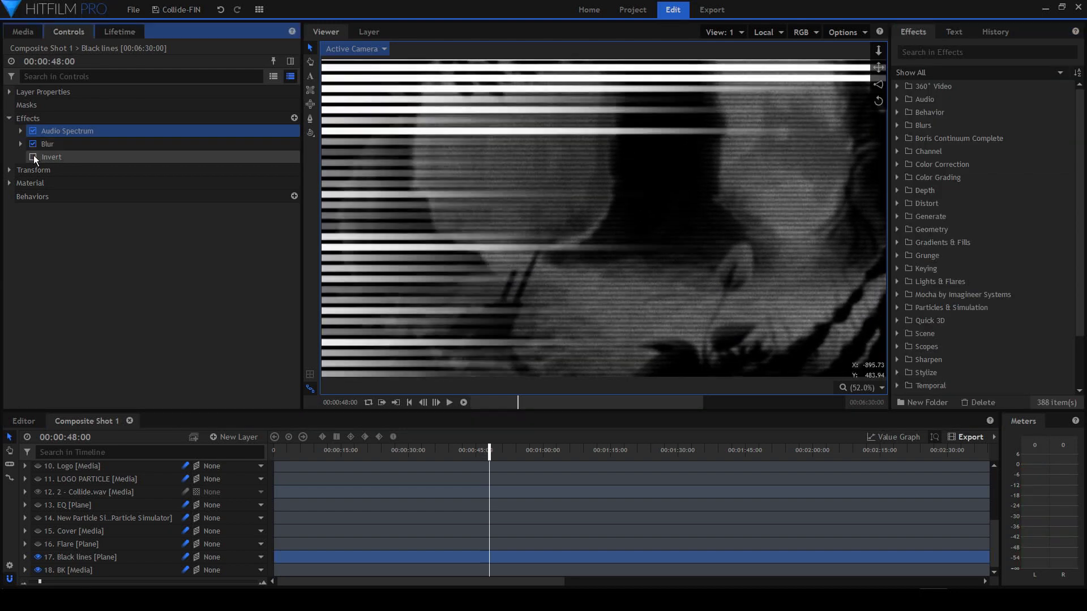
click(32, 157)
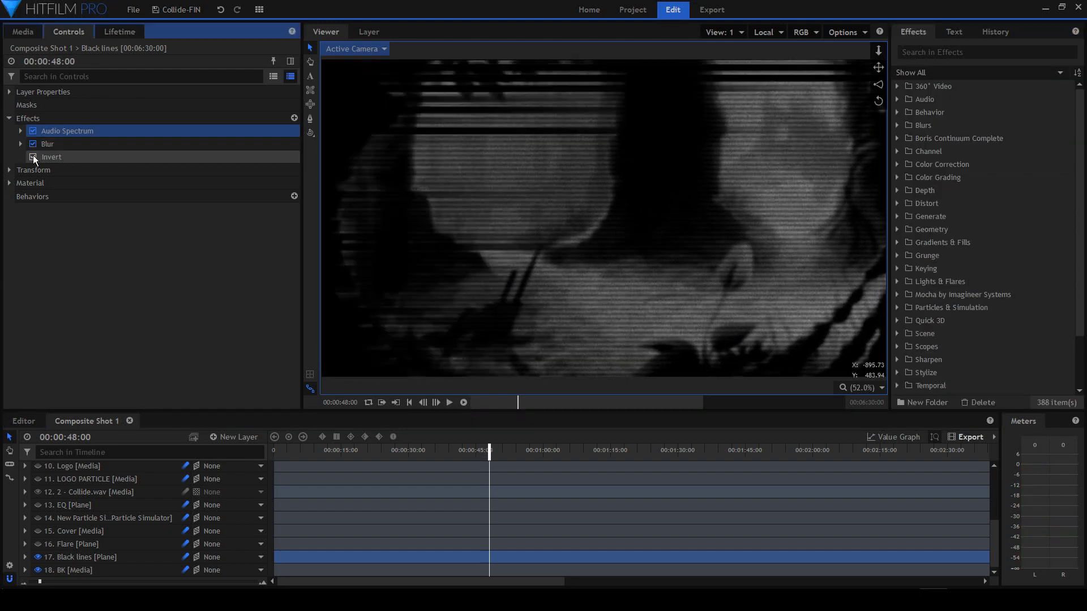
click(502, 459)
key(space)
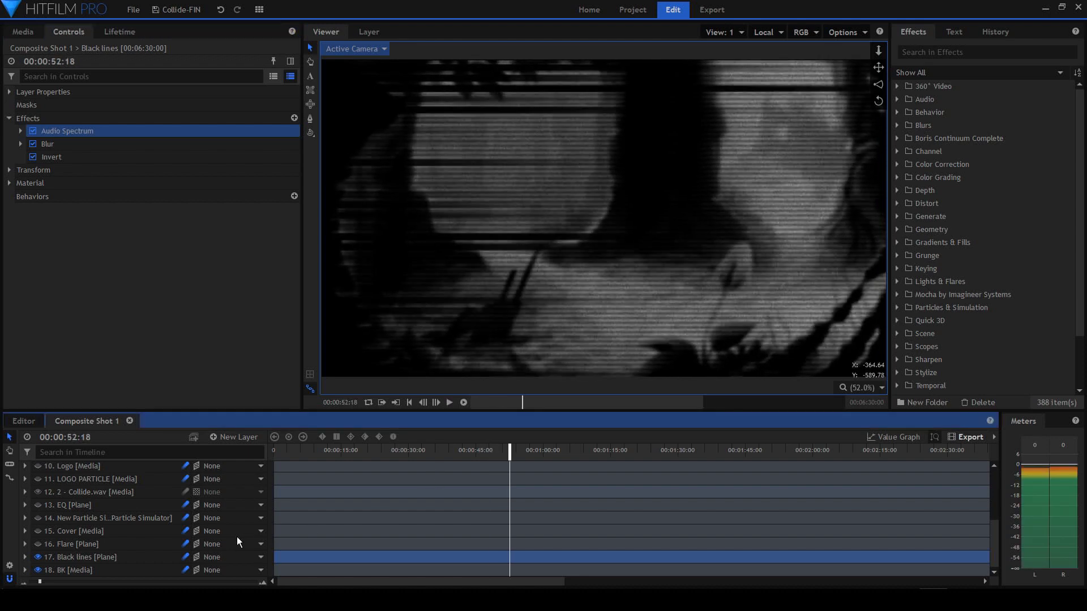
click(238, 542)
click(38, 544)
Unhide the Cover layer, select its Audio Spectrum effect, and return to about 38 seconds.
mouse_move(527, 461)
mouse_down()
mouse_move(578, 456)
mouse_move(507, 454)
mouse_up()
click(73, 531)
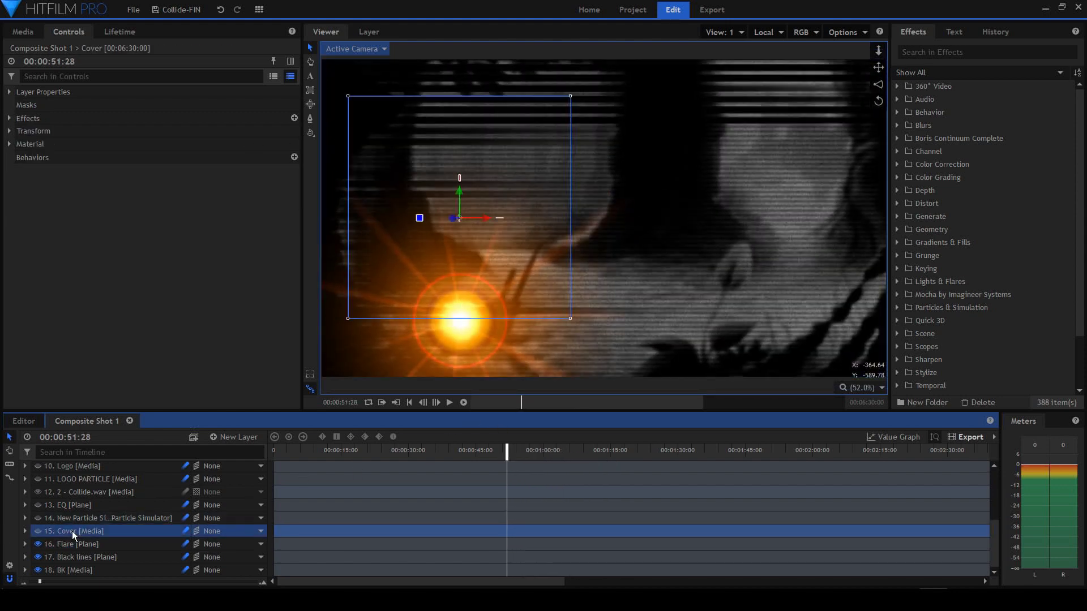
click(37, 531)
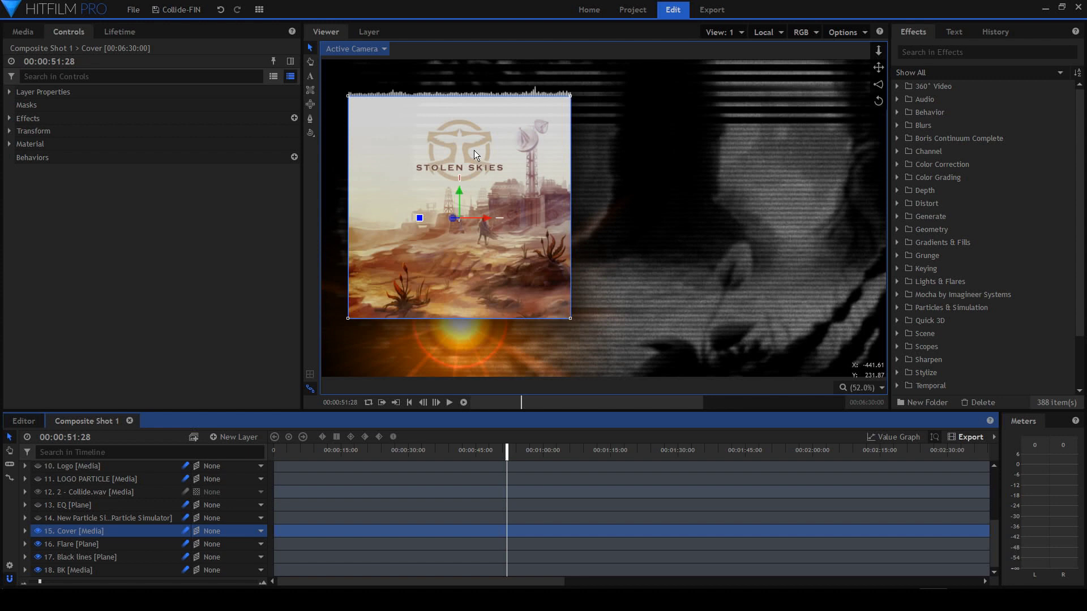
click(9, 118)
click(43, 158)
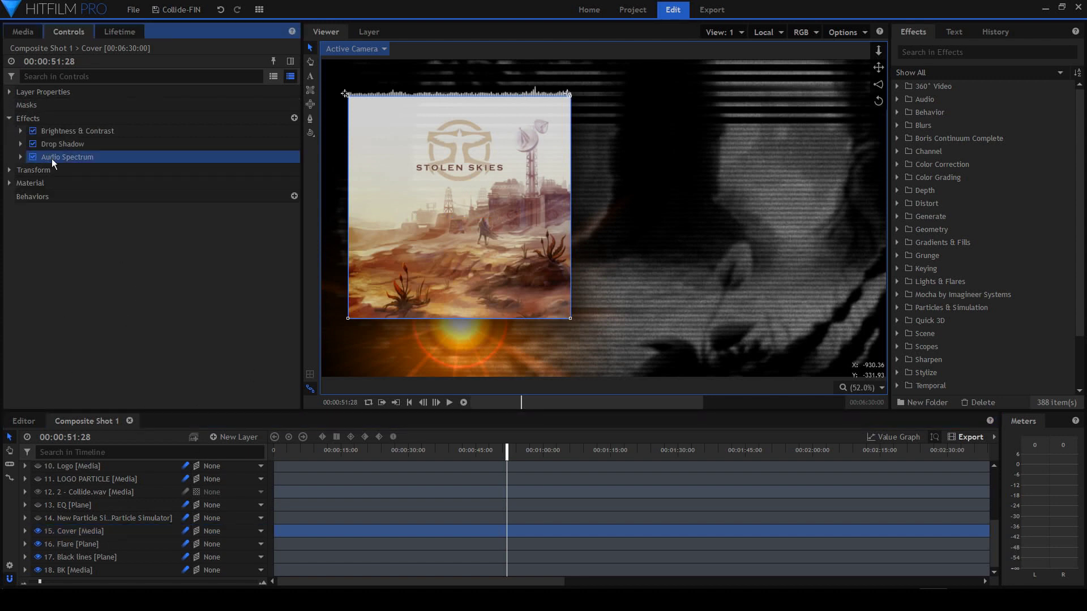
click(445, 451)
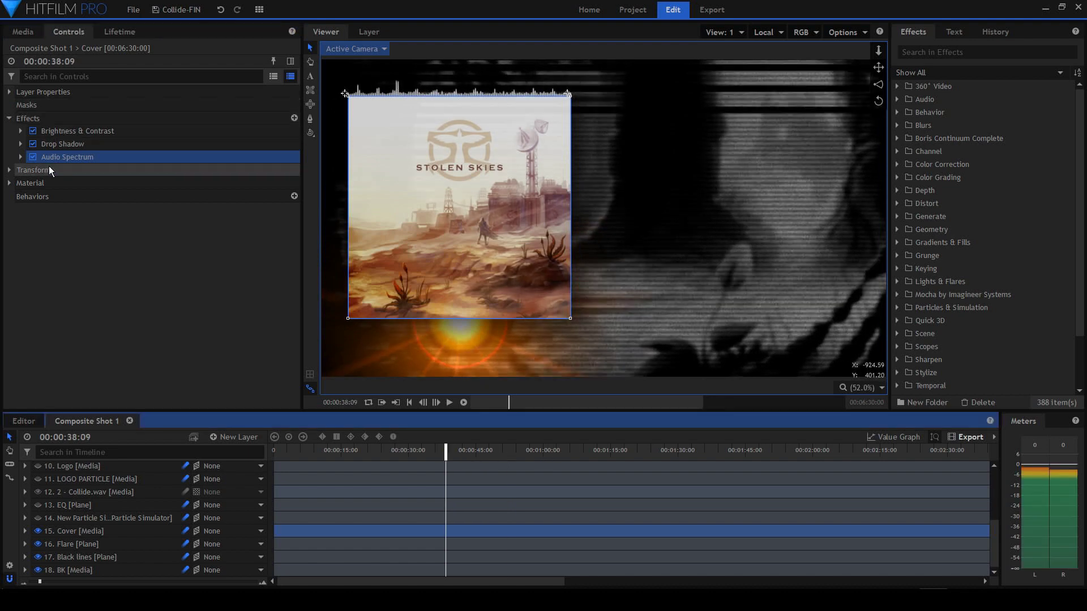
Unhide the New Particle Simulator layer and preview it from about 41 and 31 seconds.
key(space)
key(space)
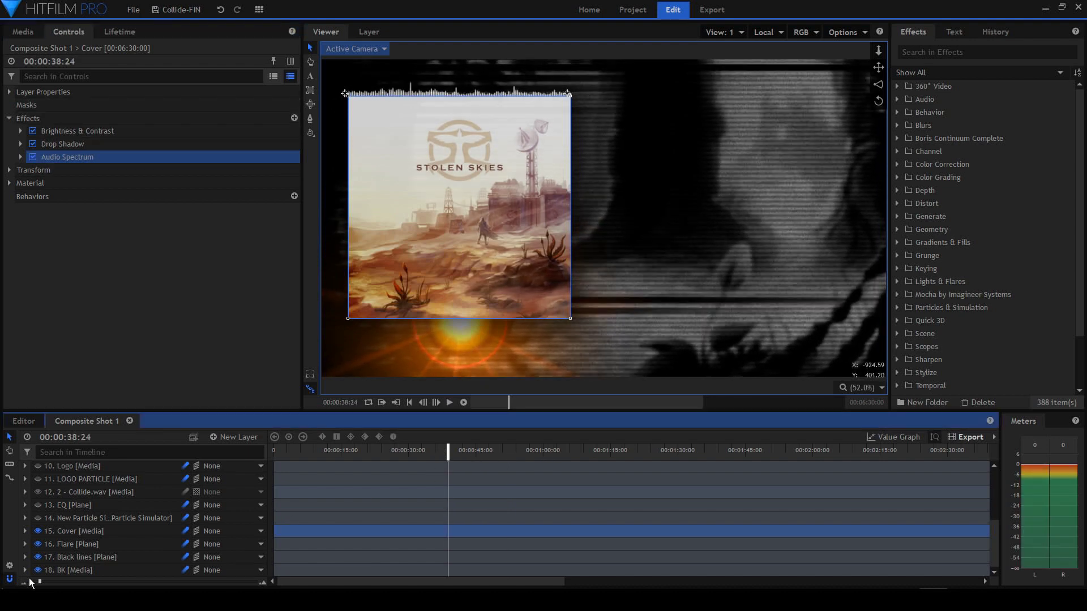
click(129, 519)
click(37, 519)
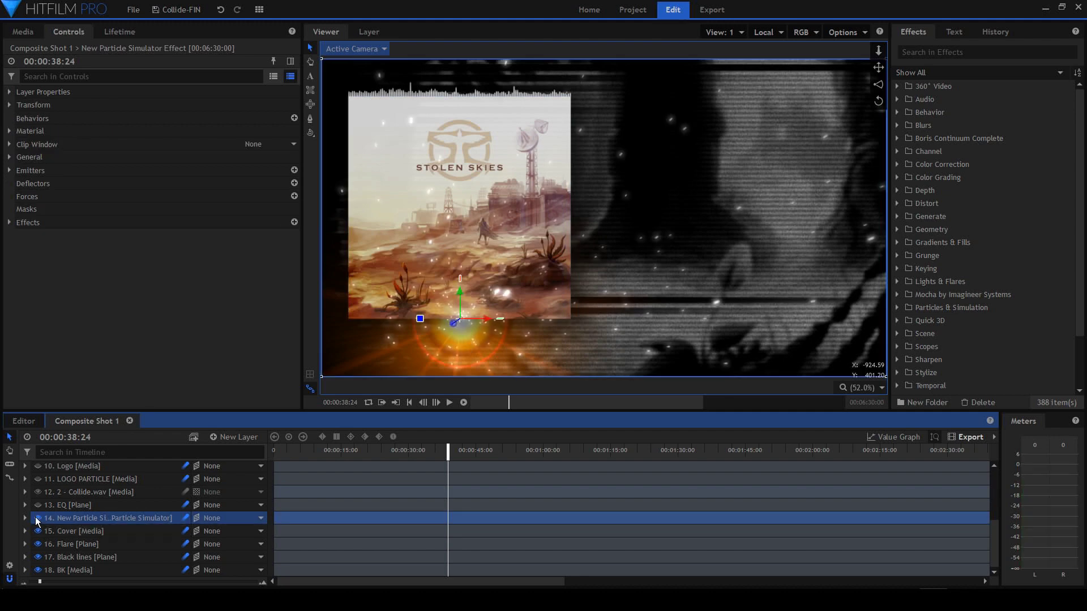
click(461, 453)
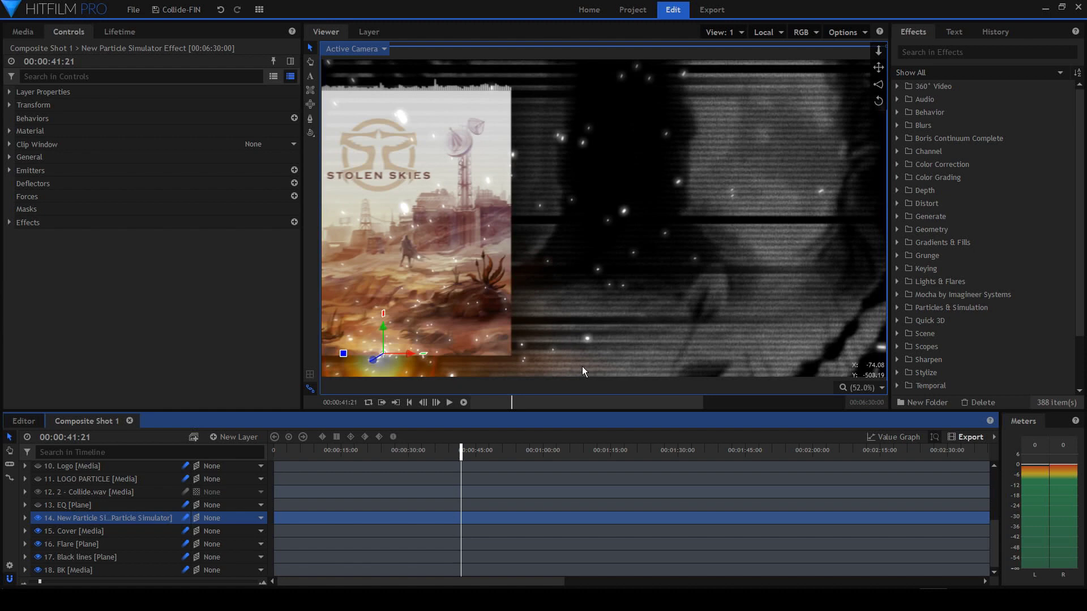
key(space)
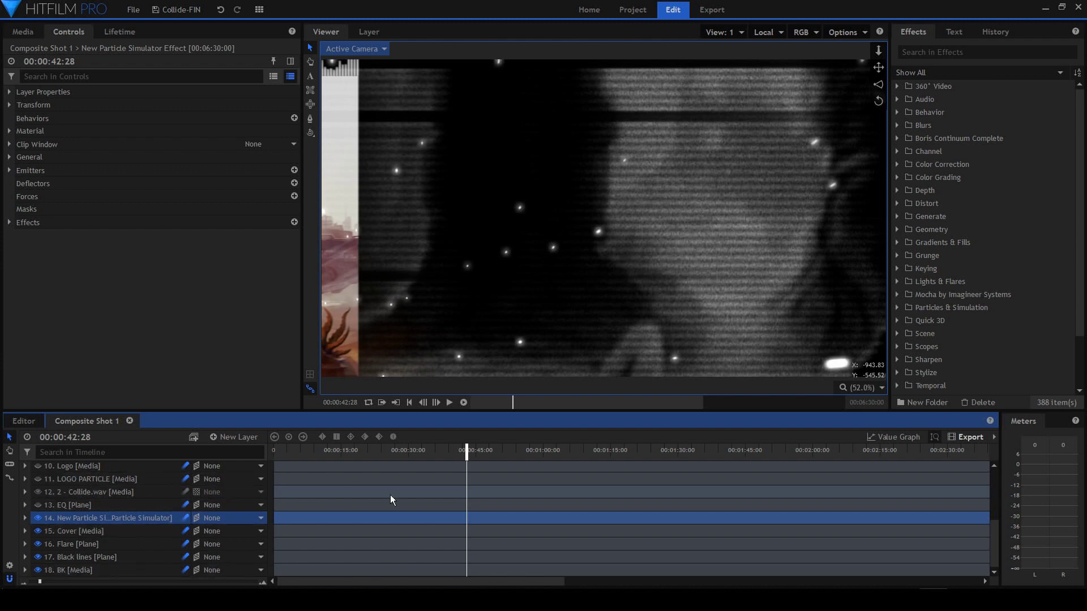
click(416, 458)
key(space)
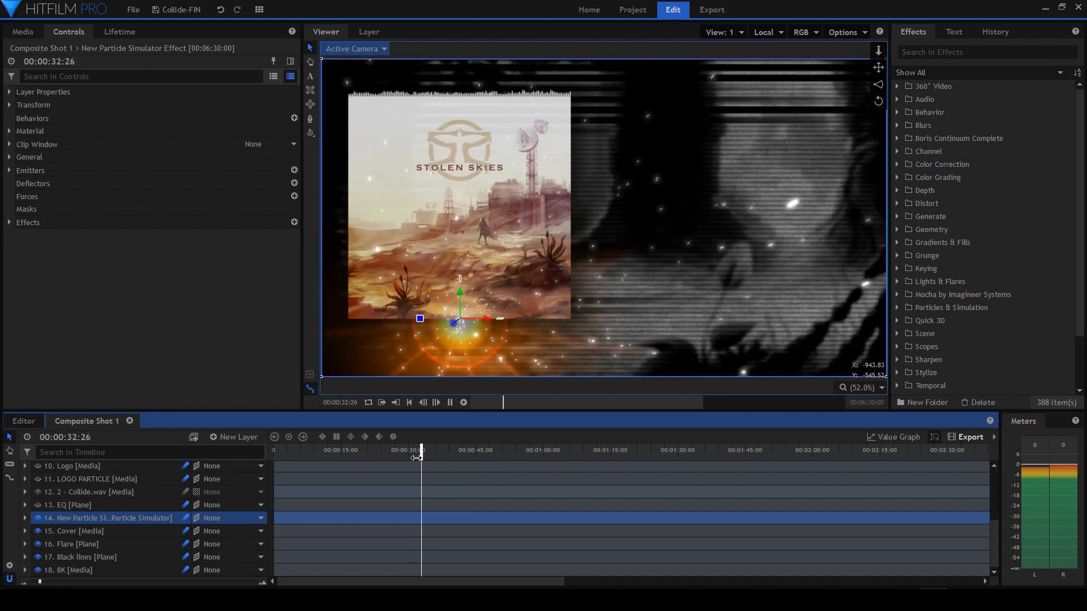
Show the EQ layer, enable its first and mirrored second Audio Spectrum waveforms, and preview.
click(54, 504)
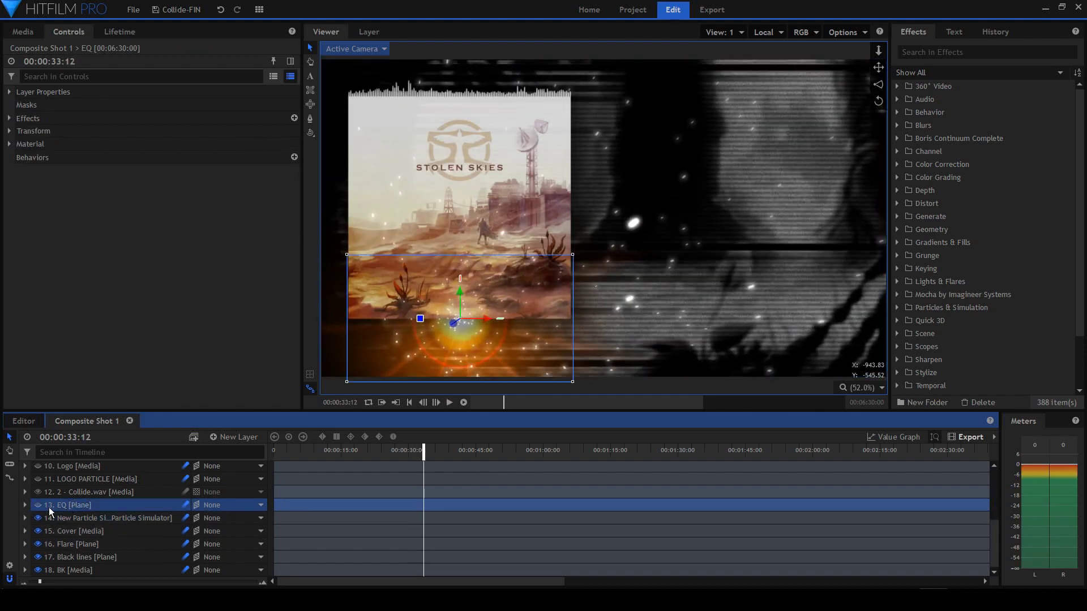
click(38, 505)
click(9, 117)
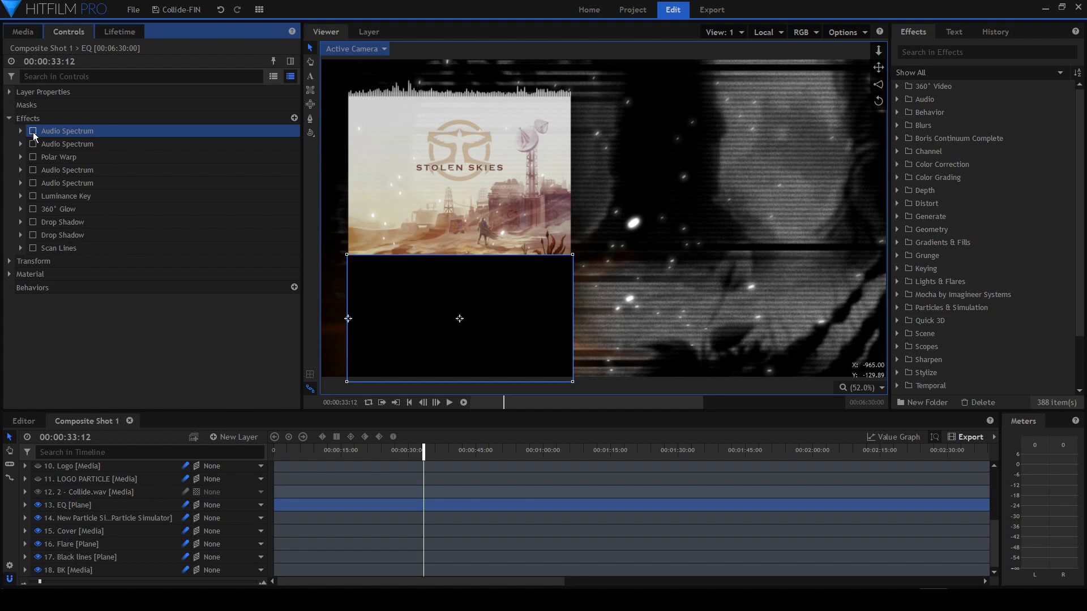
click(33, 131)
click(21, 131)
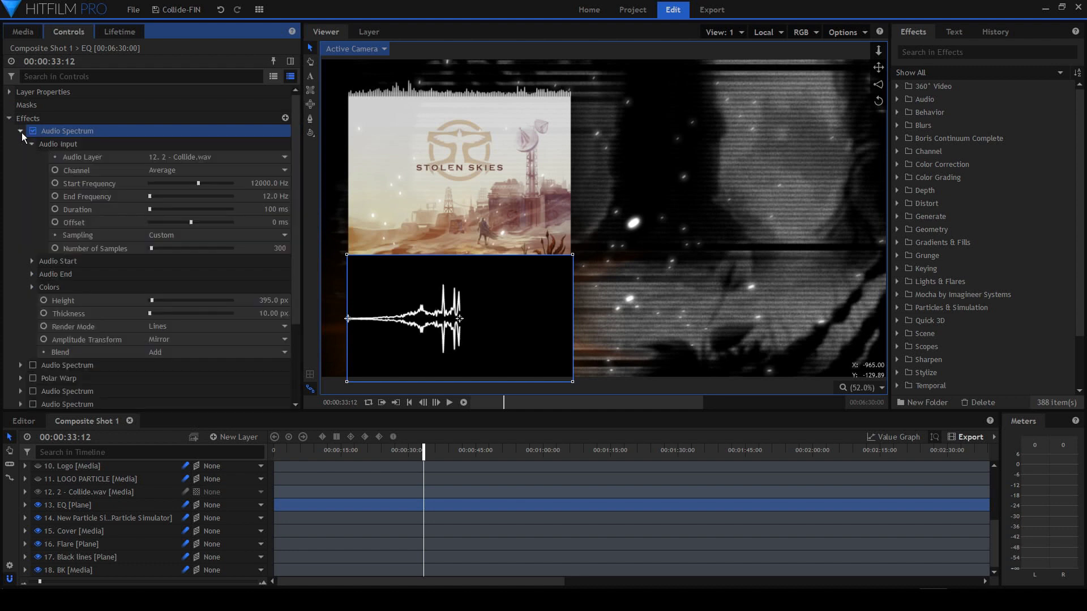
click(21, 133)
click(33, 144)
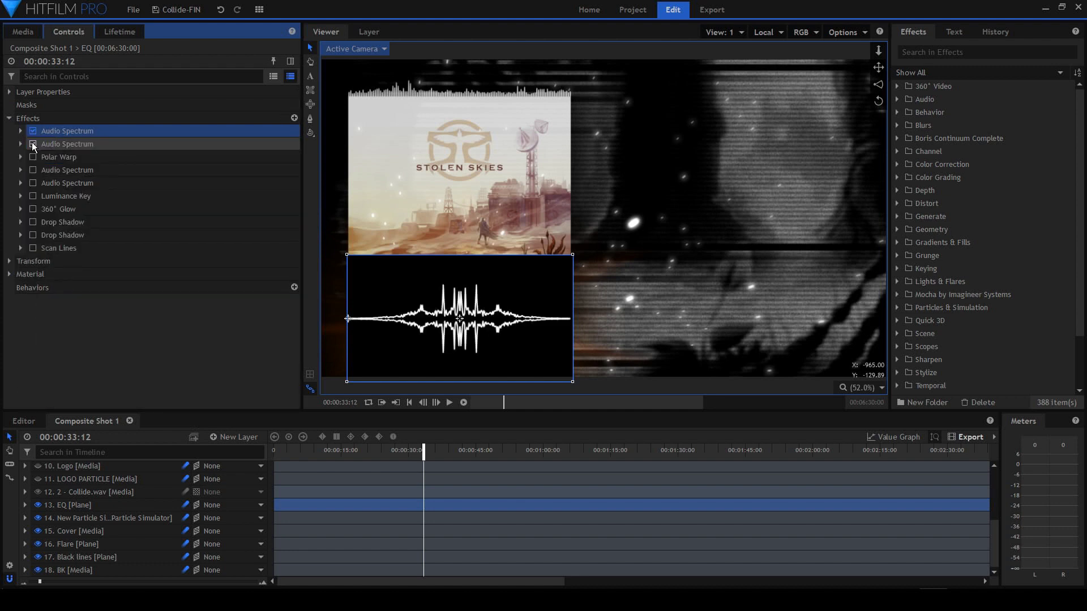
key(space)
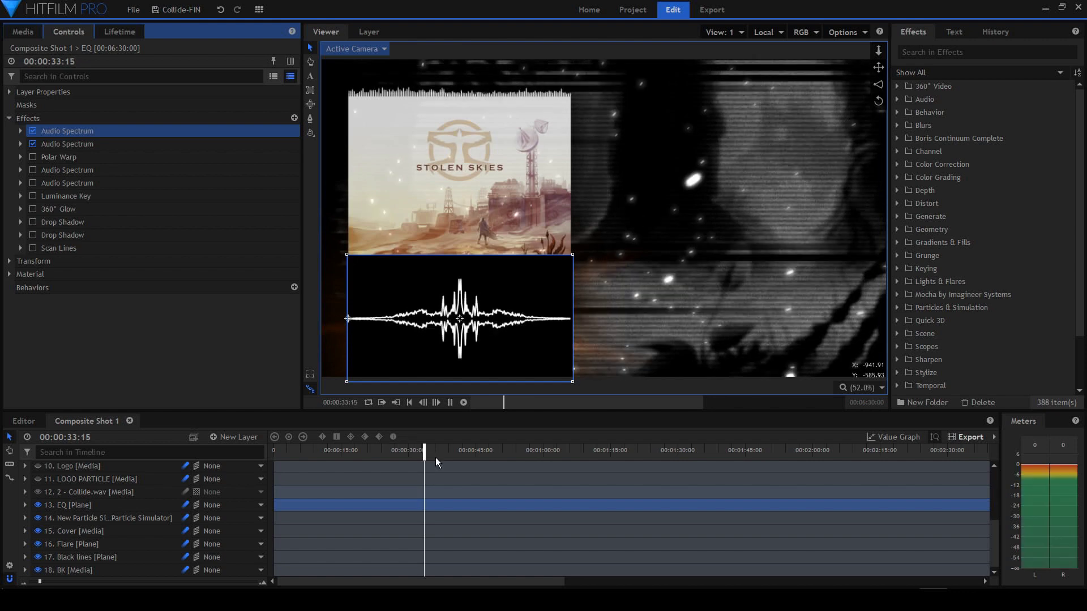
Enable EQ's Polar Warp, remaining Audio Spectrums, Luminance Key, 360° Glow, second Drop Shadow and Scan Lines.
click(33, 157)
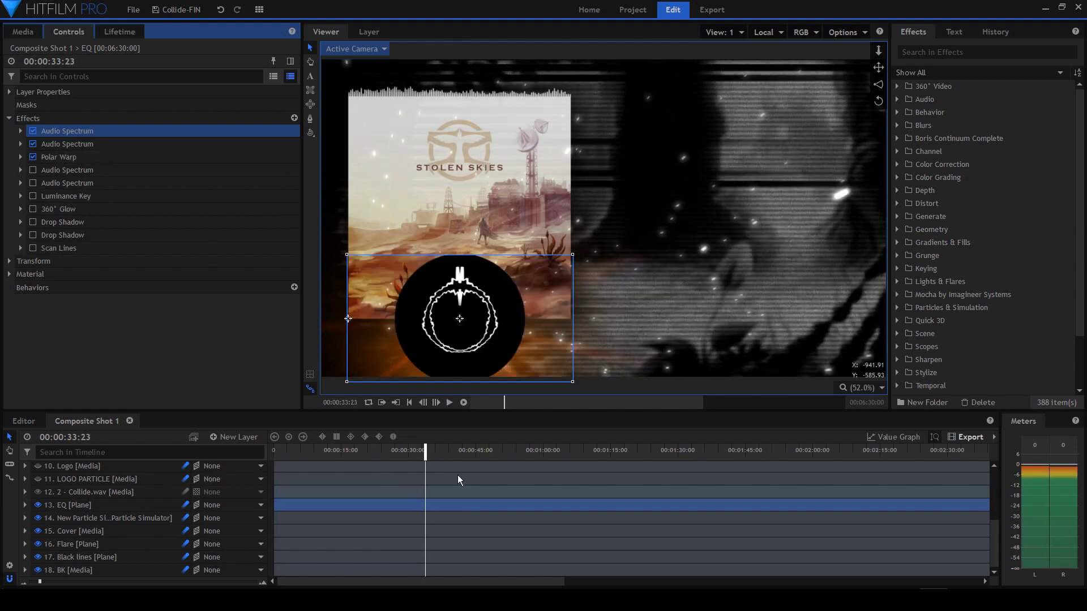
click(434, 454)
key(space)
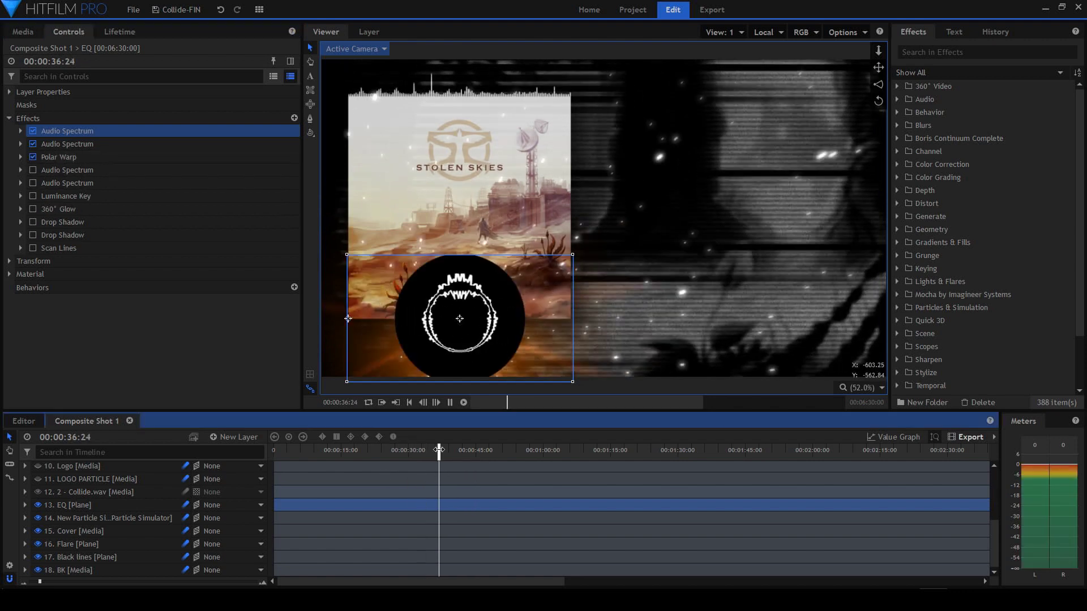
click(32, 170)
click(33, 183)
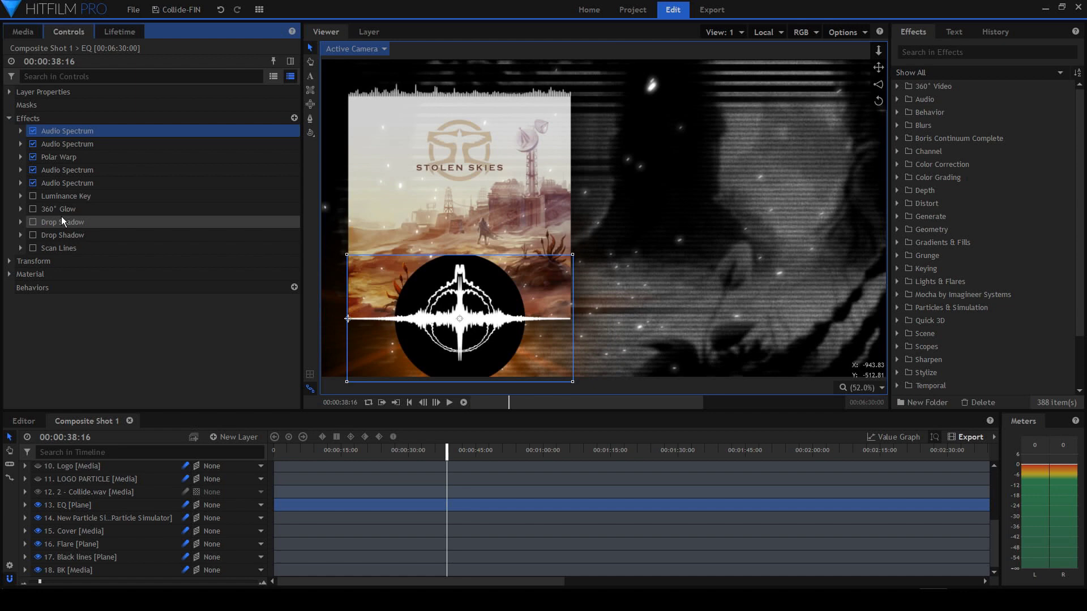
click(33, 196)
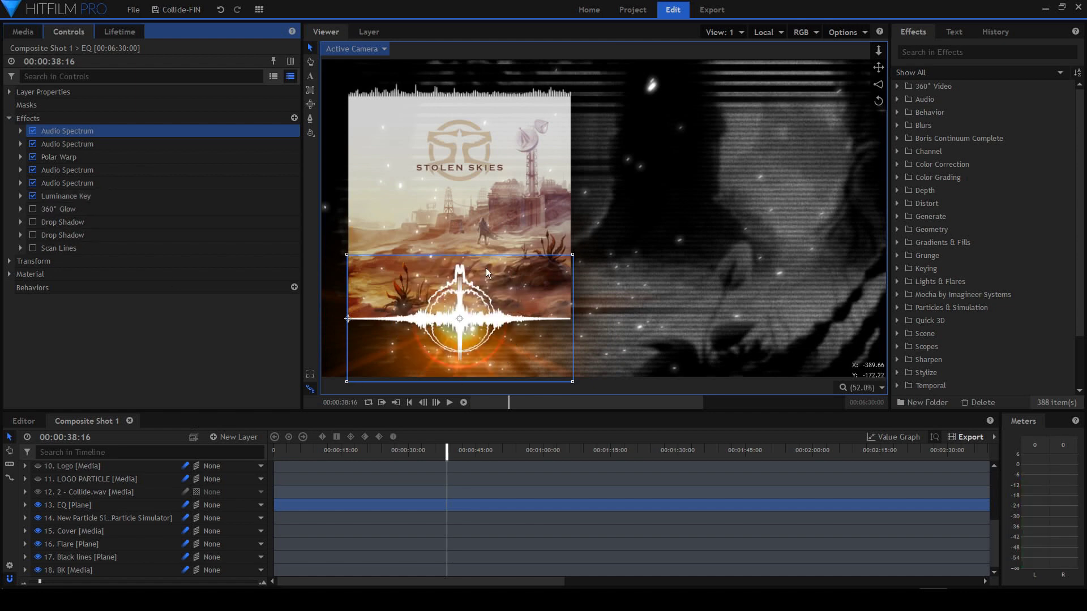
click(33, 209)
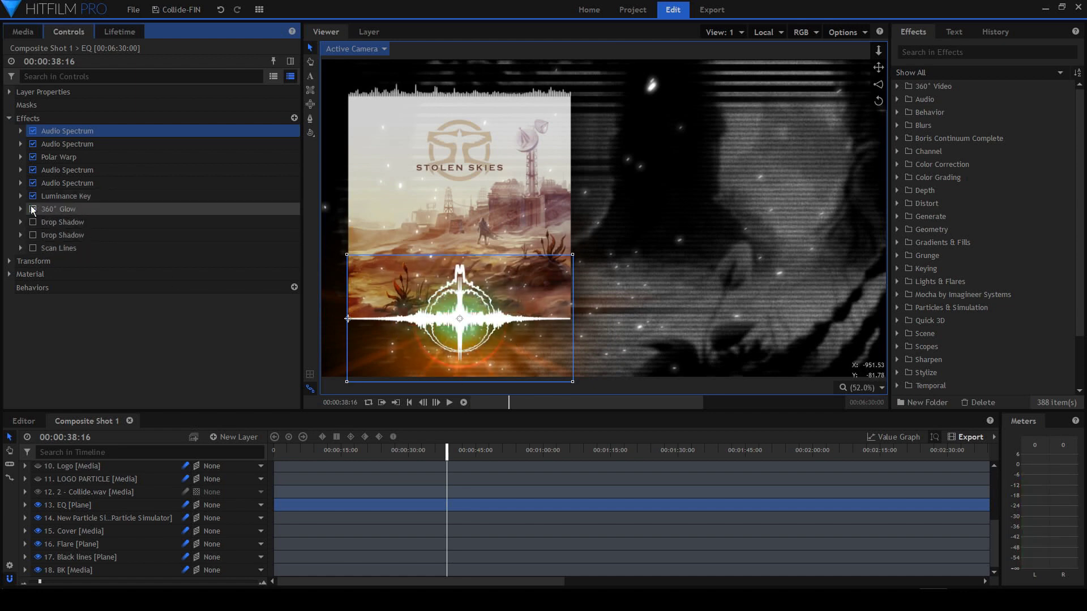
click(33, 235)
click(32, 248)
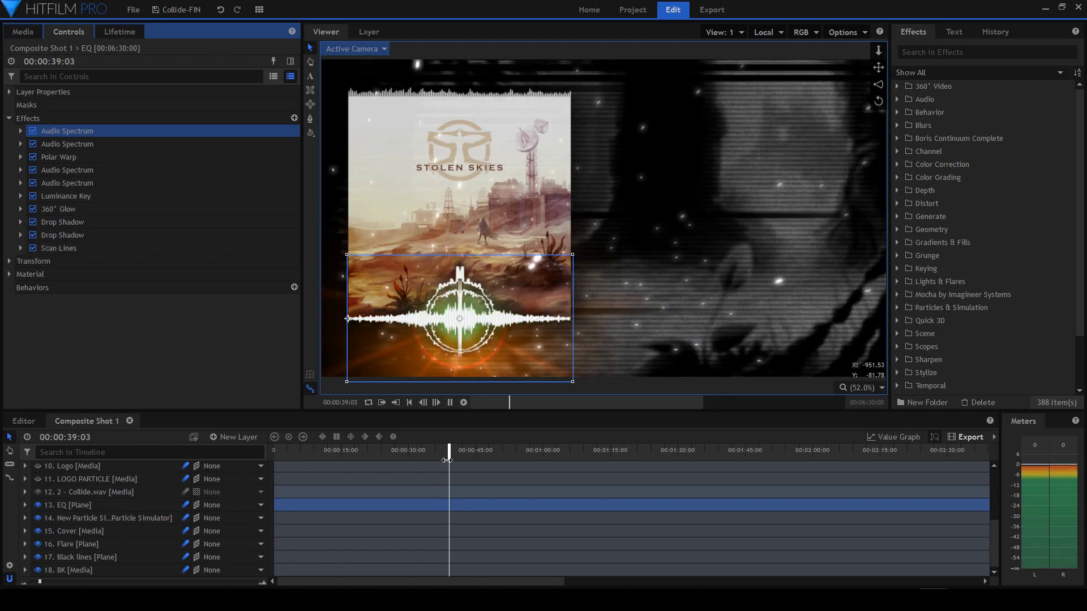
key(space)
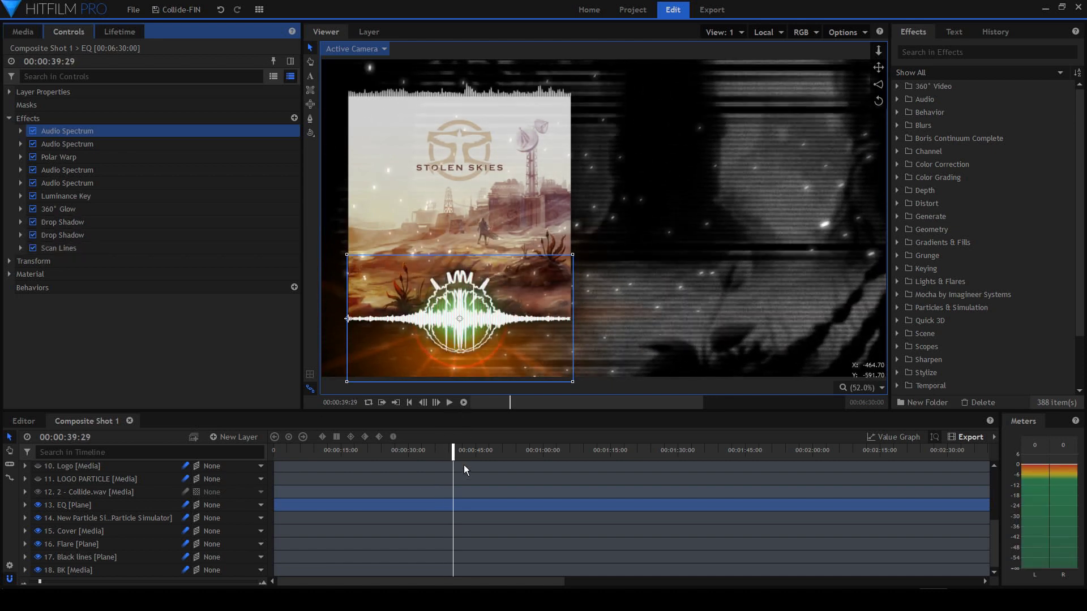
key(space)
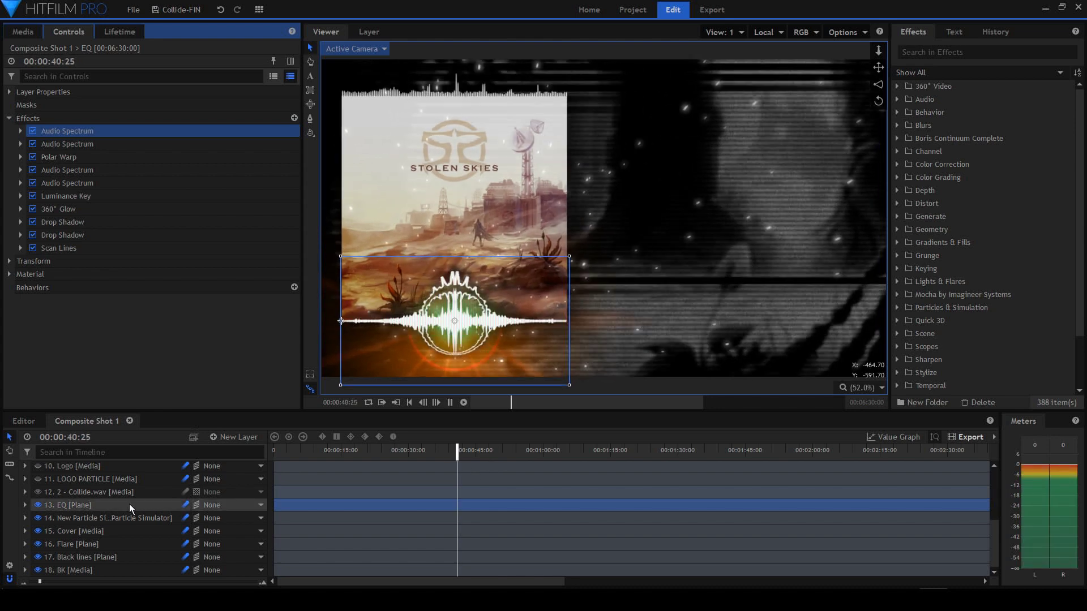
Unhide the Logo layer and preview the LOGO PARTICLE animation.
click(68, 479)
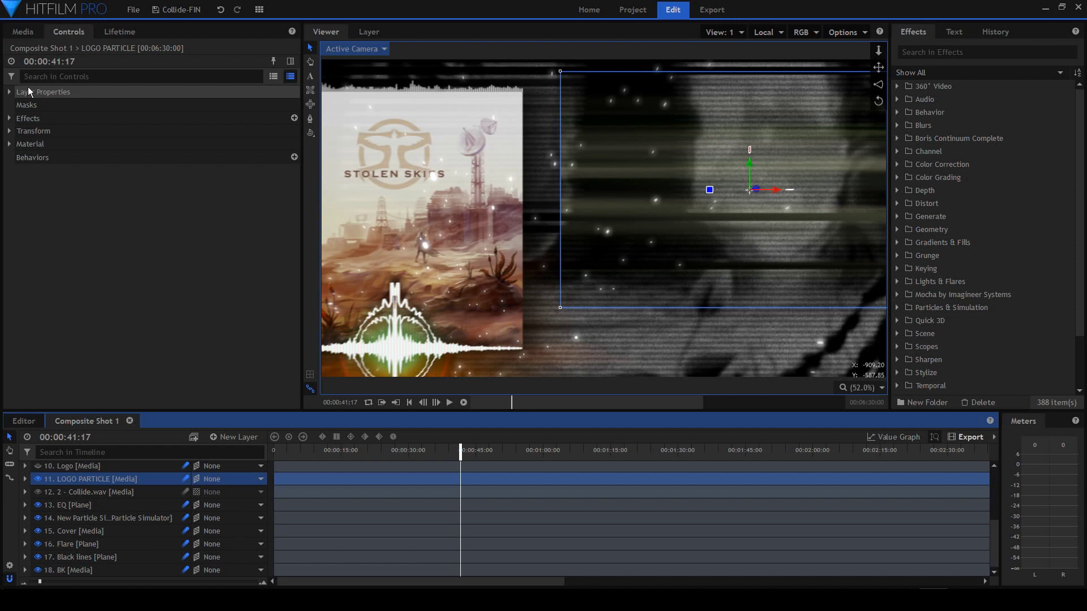
click(73, 467)
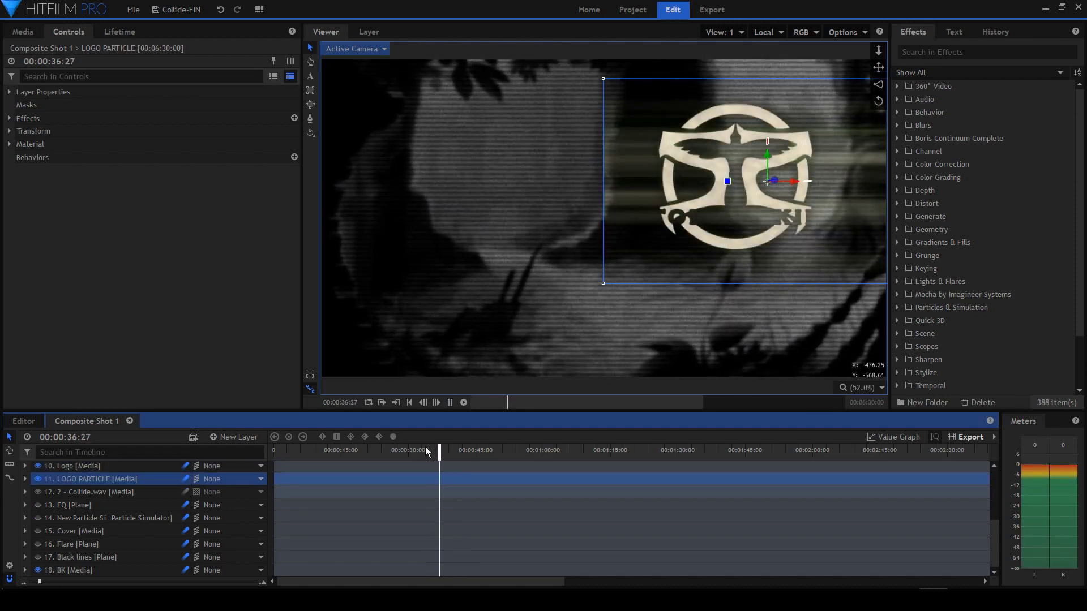
key(space)
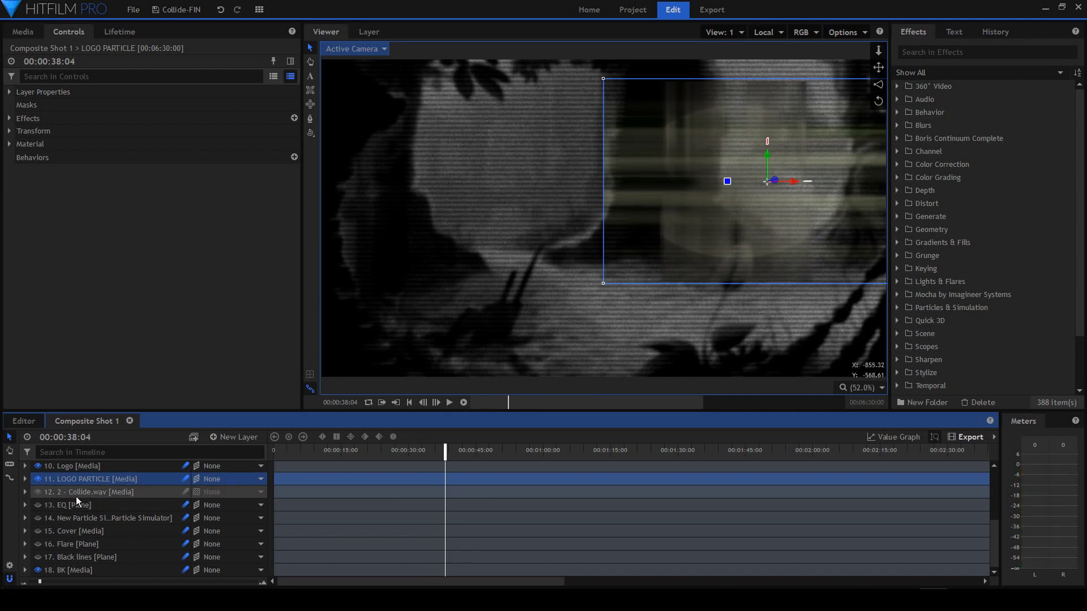
Compare LOGO PARTICLE with Blur and Brightness & Contrast off and on, then show the STOLEN SKIES text.
click(9, 118)
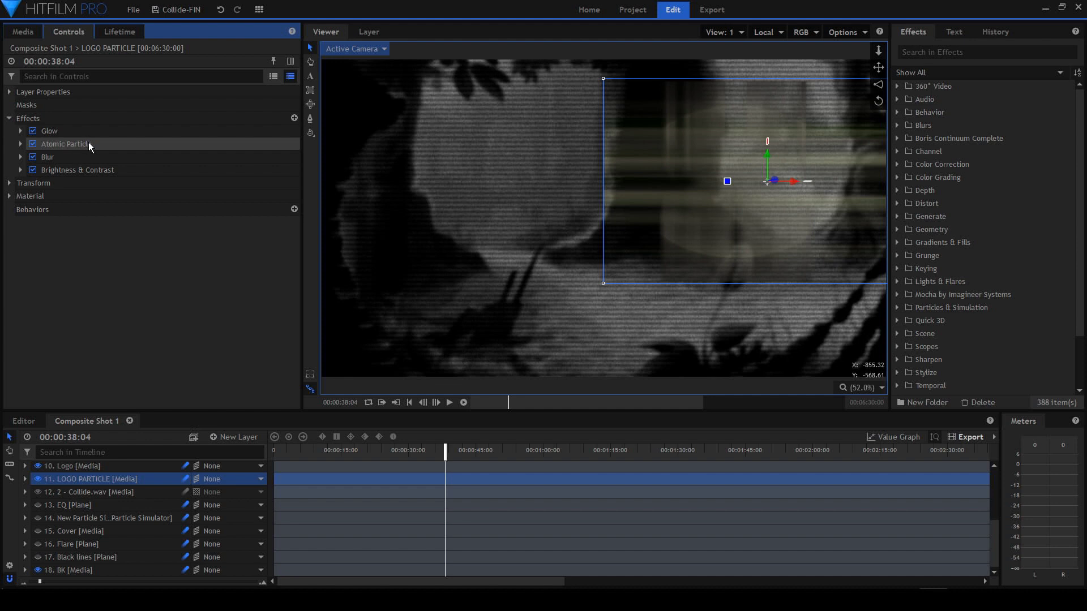
click(32, 156)
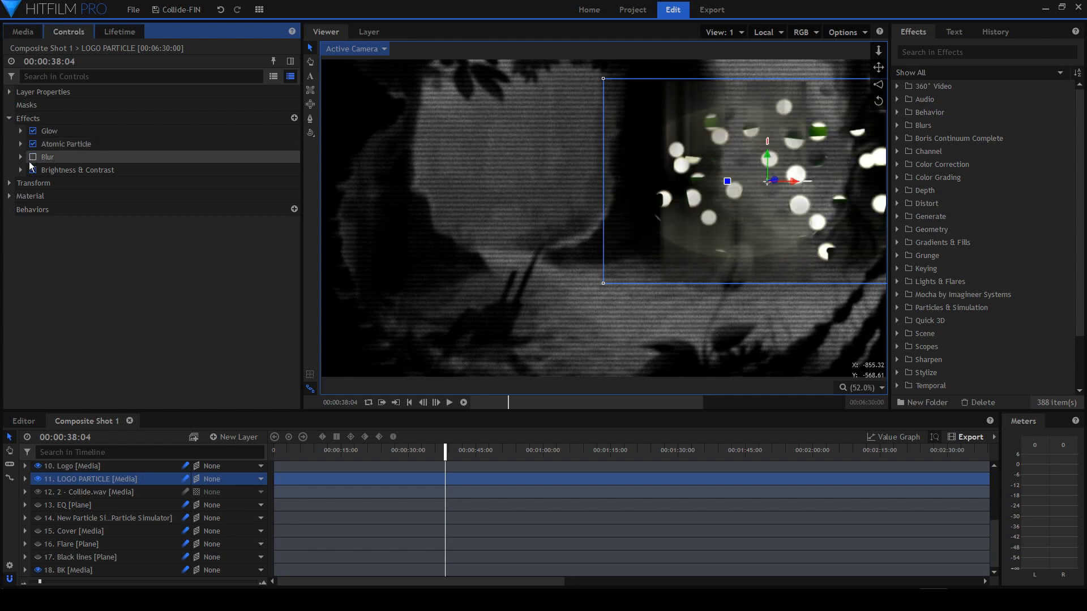
click(33, 170)
click(444, 451)
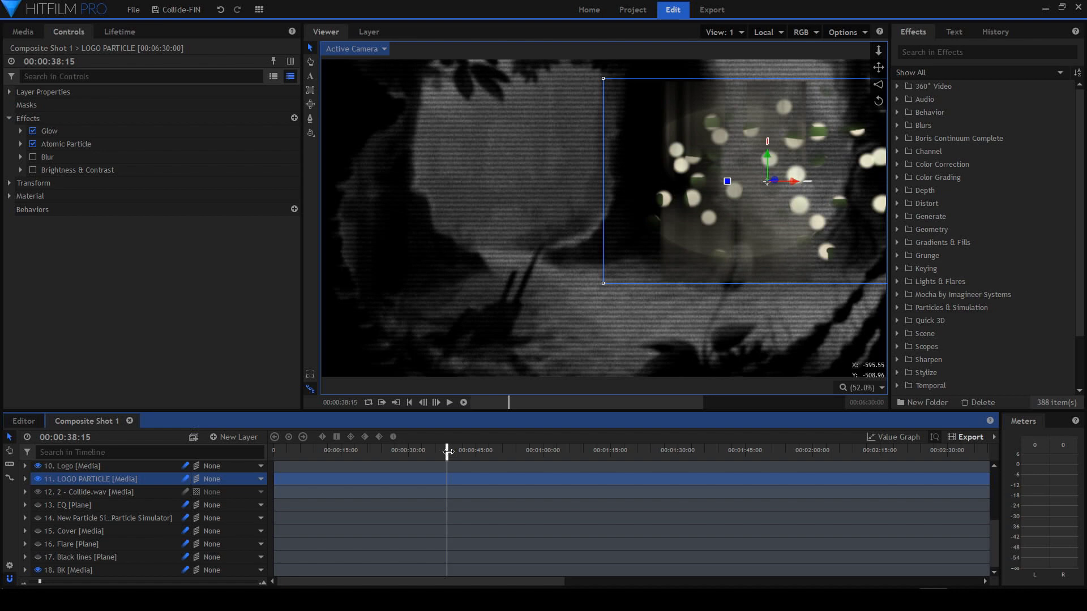
key(space)
key(space)
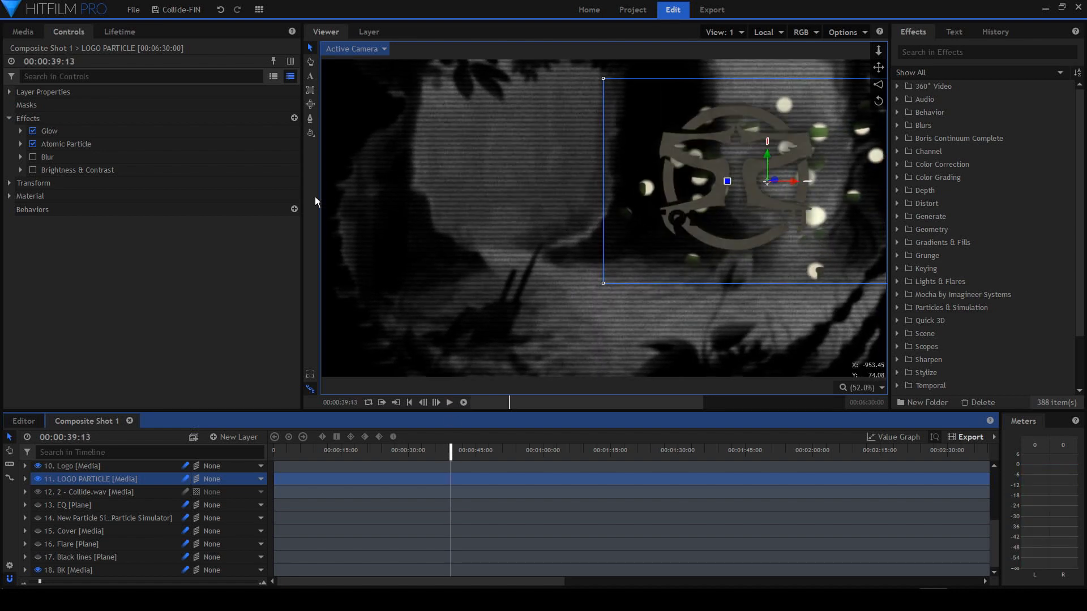
click(33, 158)
click(33, 168)
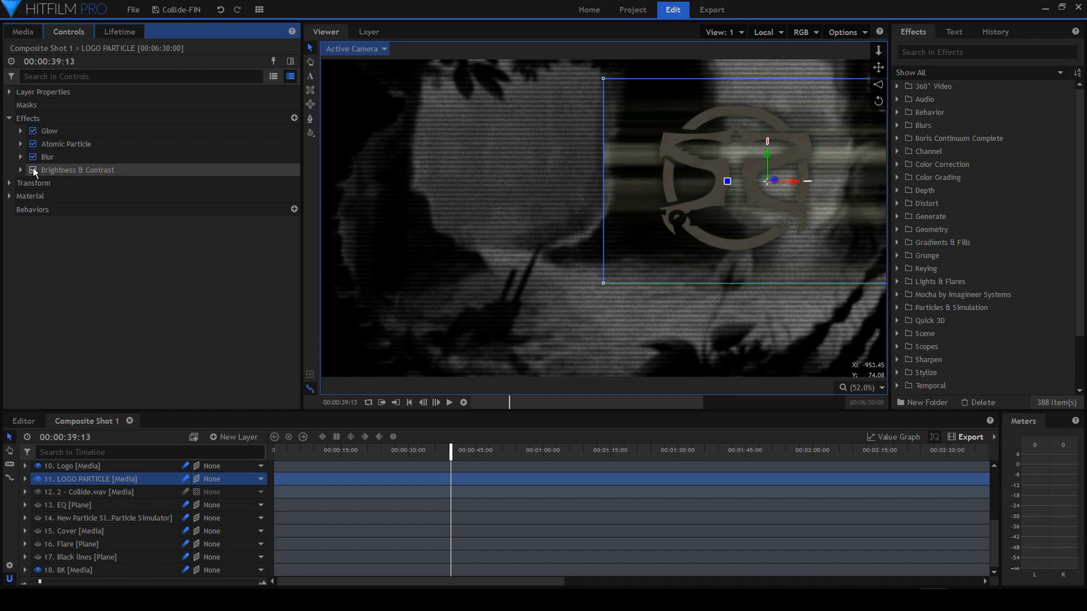
key(space)
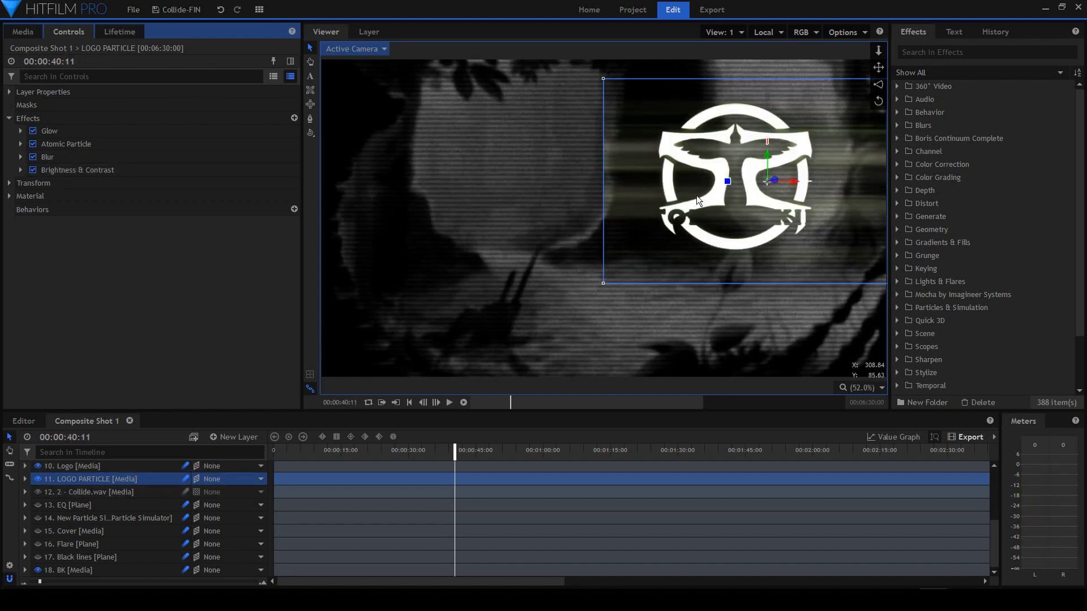
scroll(63, 477, up, 2)
click(37, 528)
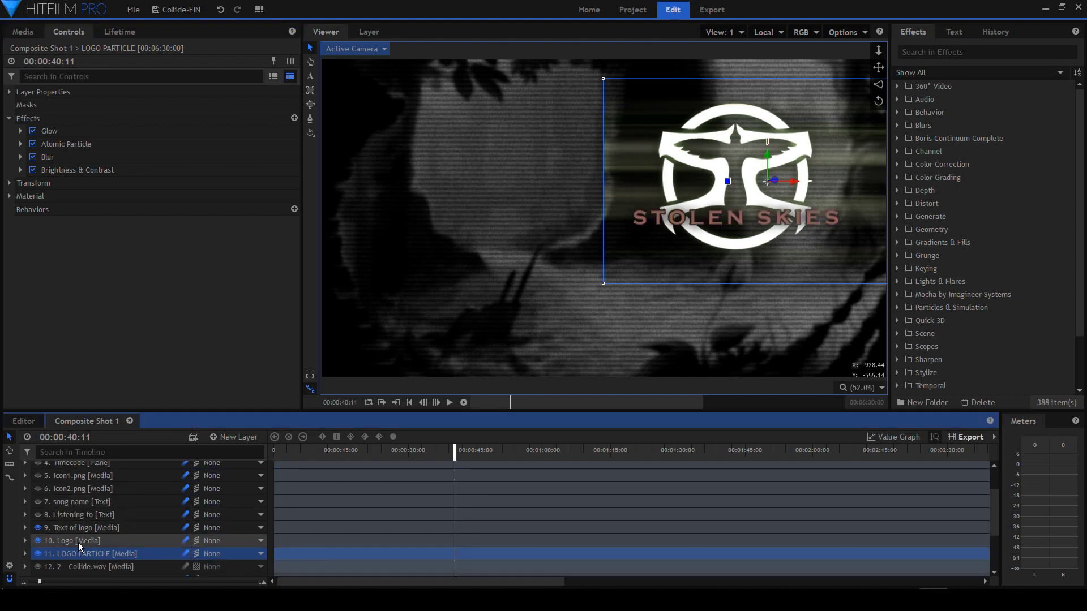
click(36, 537)
click(38, 528)
click(38, 537)
click(37, 527)
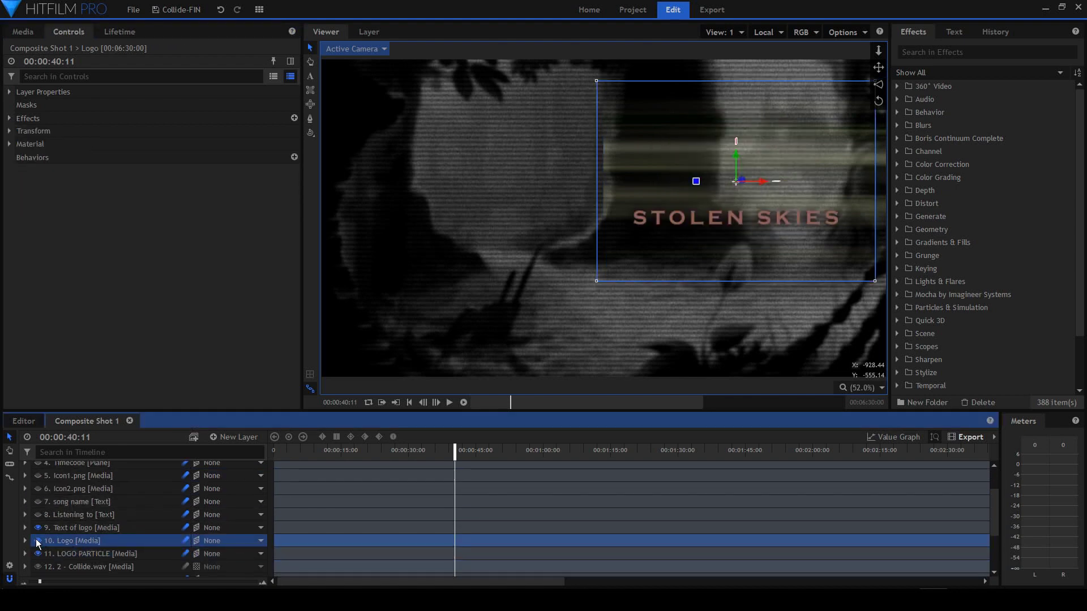
click(37, 539)
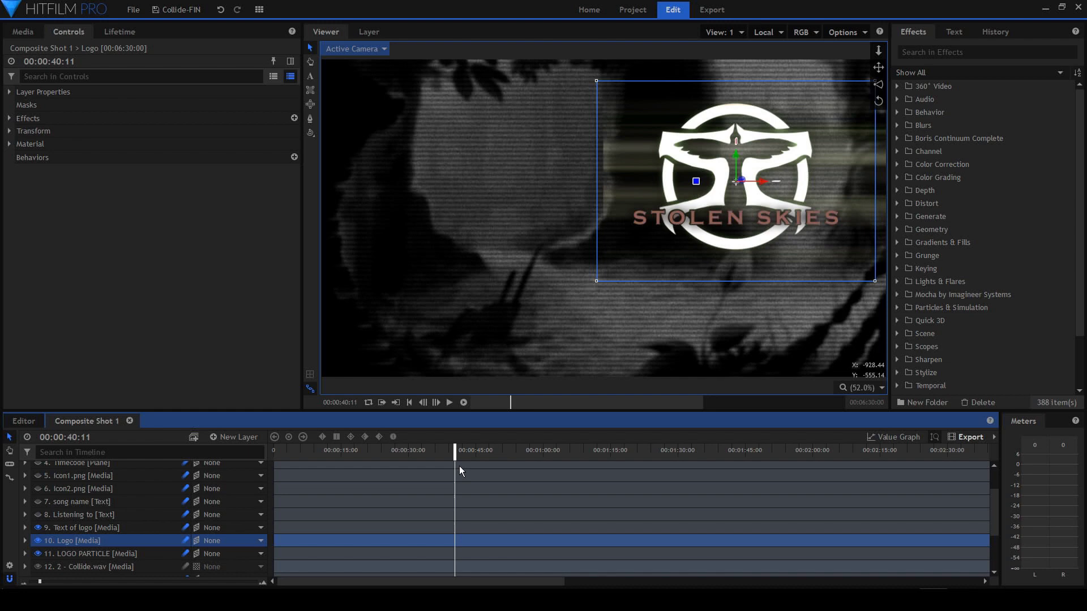
drag(460, 452, 479, 453)
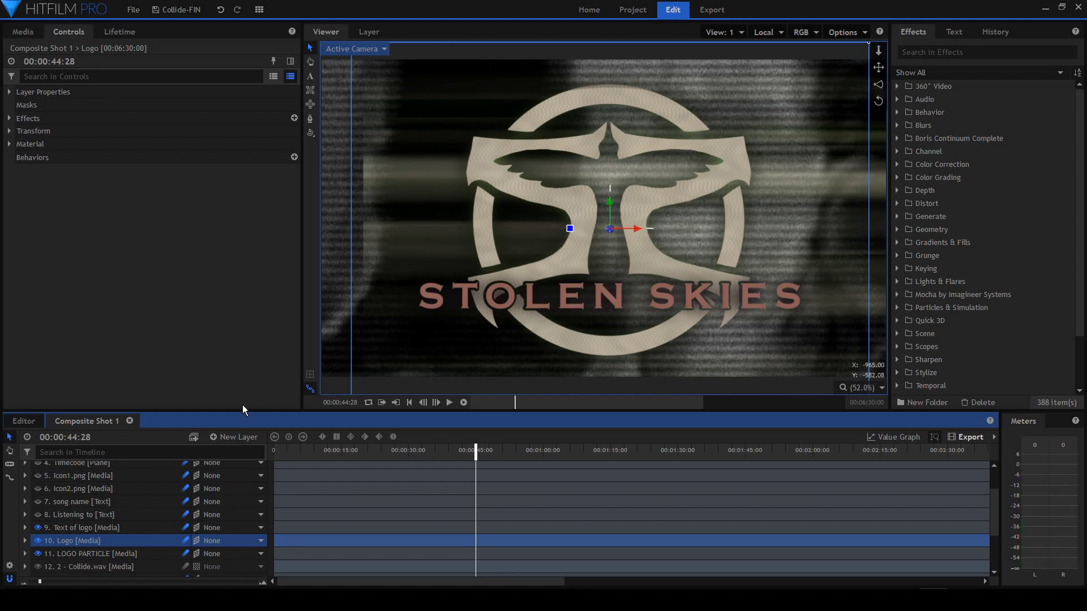
click(39, 517)
From about 00:00:38, unhide the COLLIDE song name, Spotify and iTunes badge layers and preview.
drag(463, 453, 444, 453)
key(space)
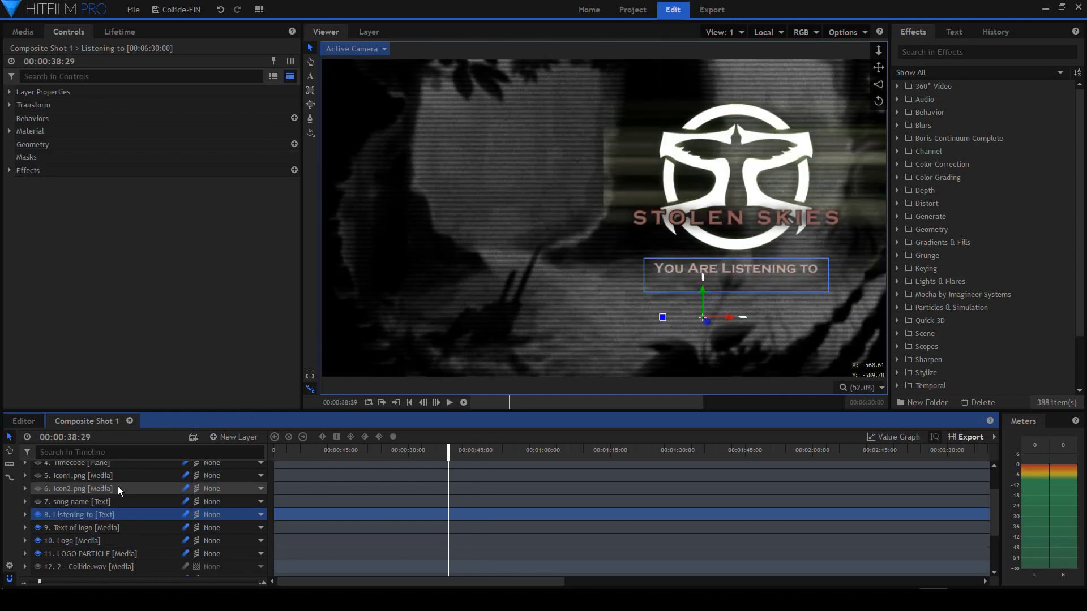
click(38, 500)
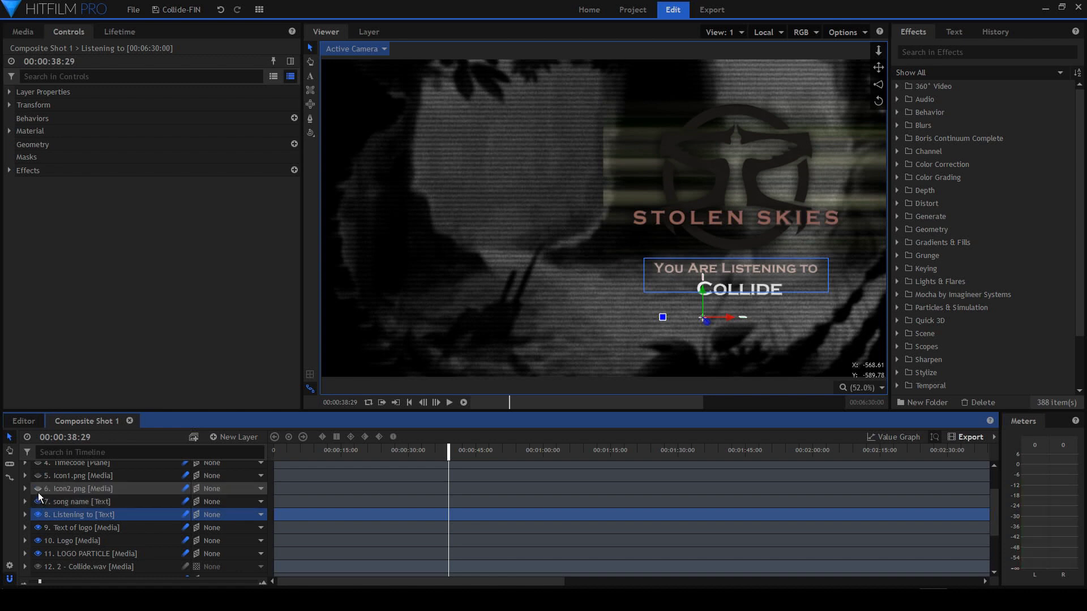
click(38, 490)
click(38, 475)
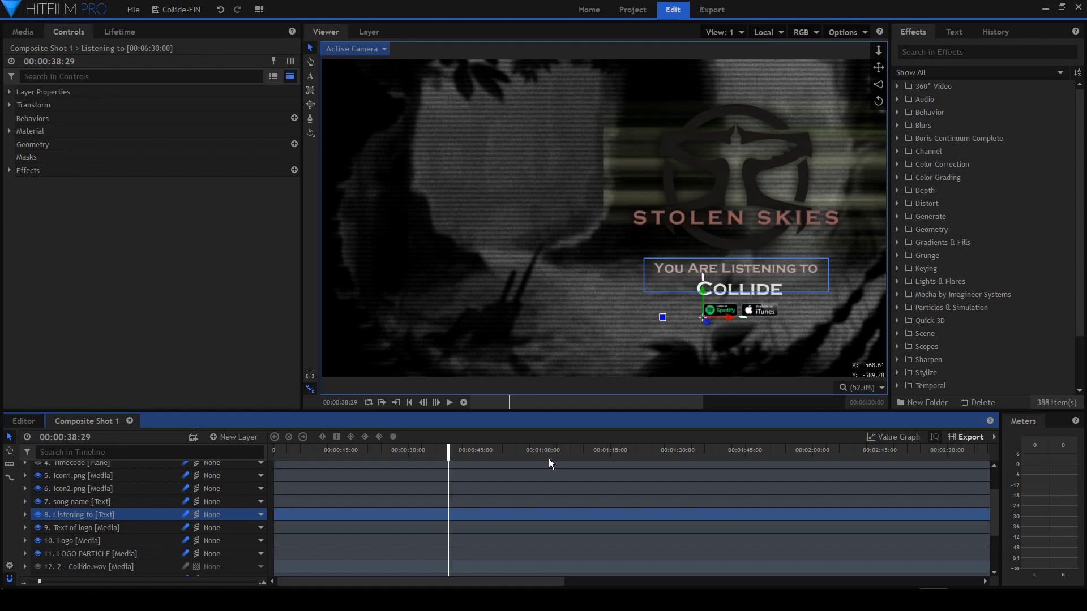
key(space)
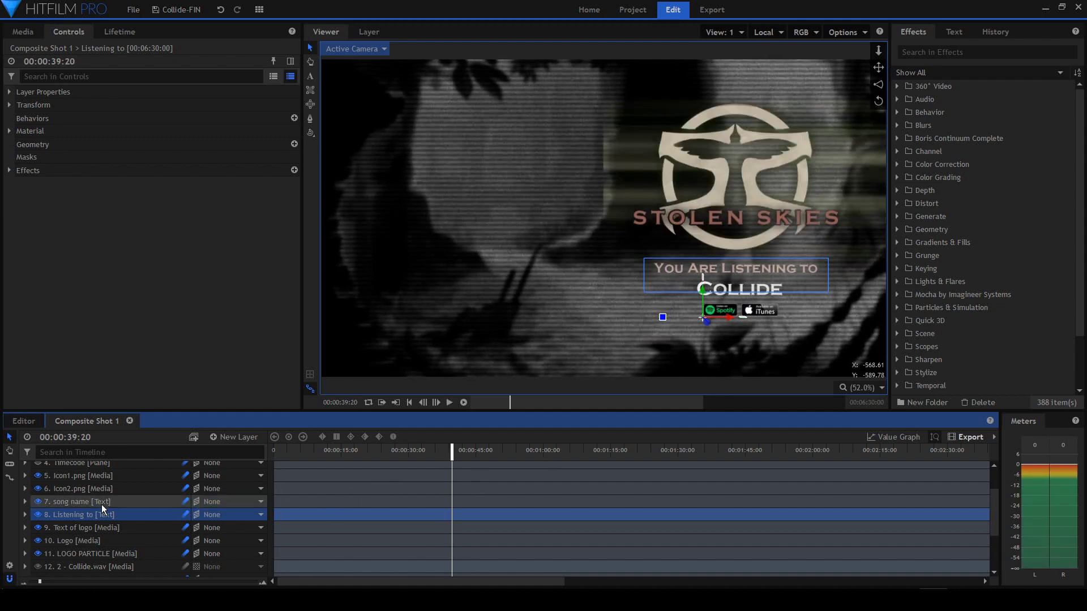
Show the Timecode layer and play to watch the timecode count up.
click(77, 463)
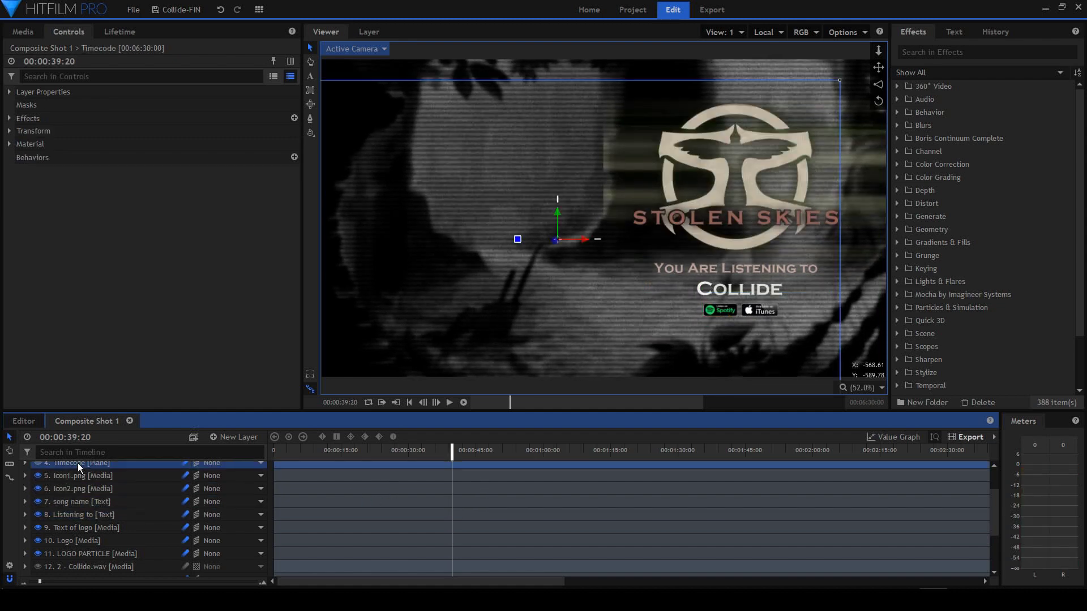
scroll(38, 503, up, 1)
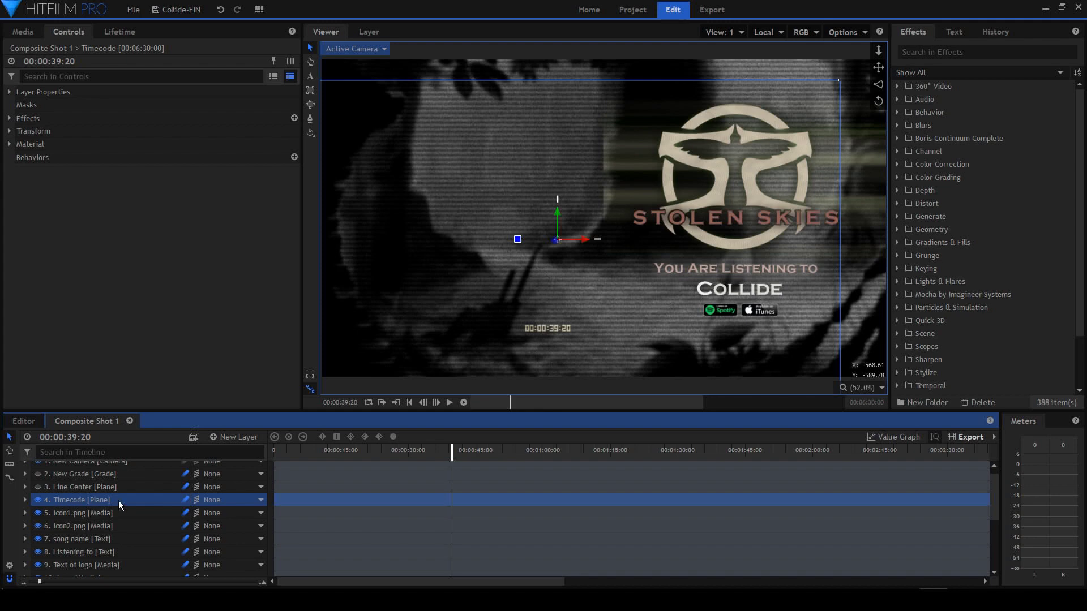
key(space)
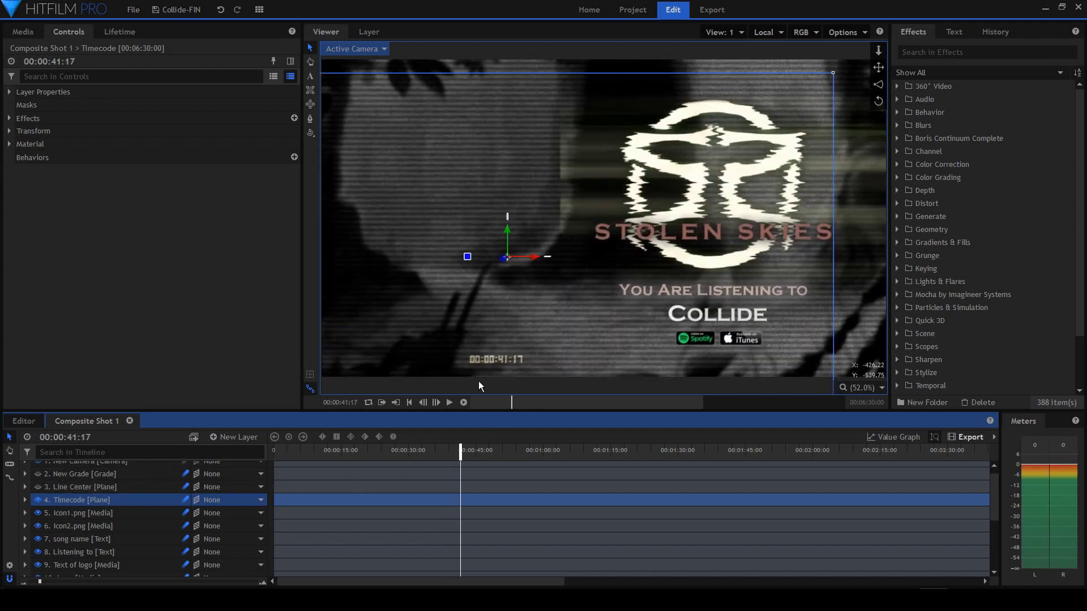
key(space)
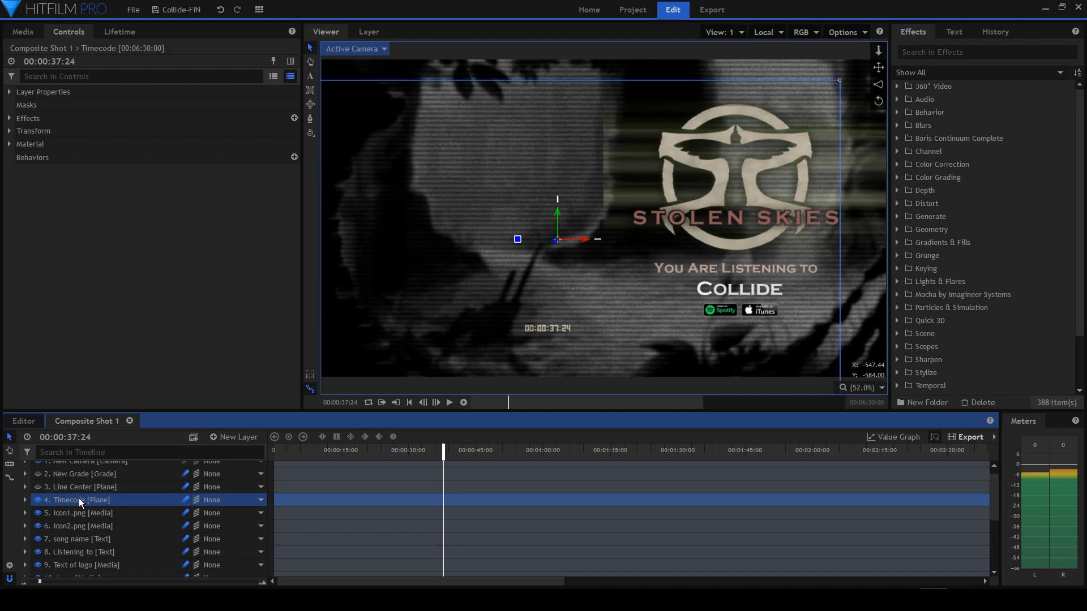
Inspect the Timecode layer's Timecode effect, then select the Line Center layer.
click(25, 500)
click(36, 527)
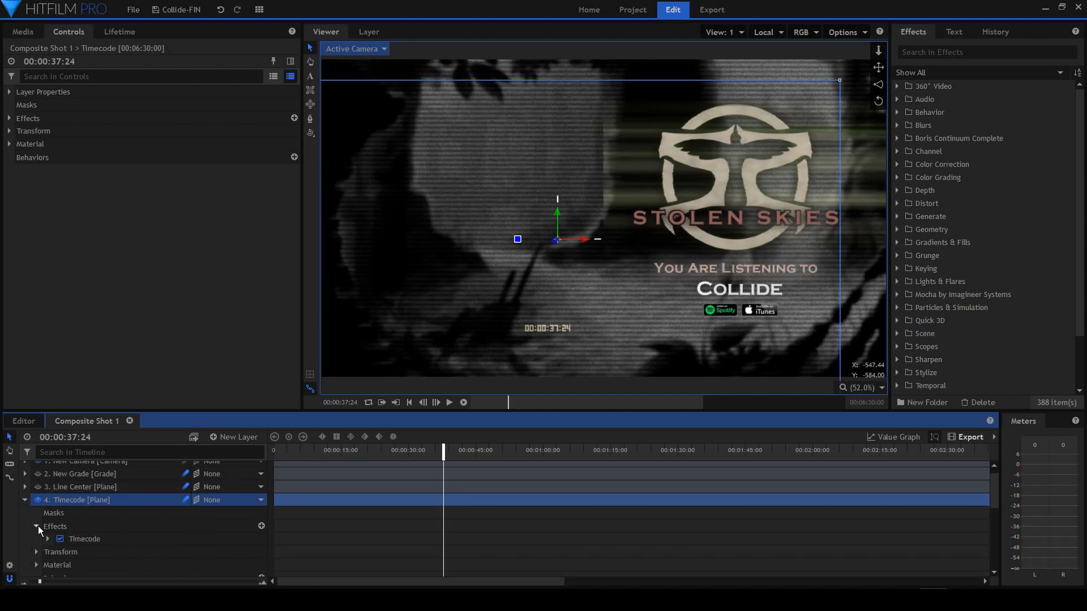
click(73, 541)
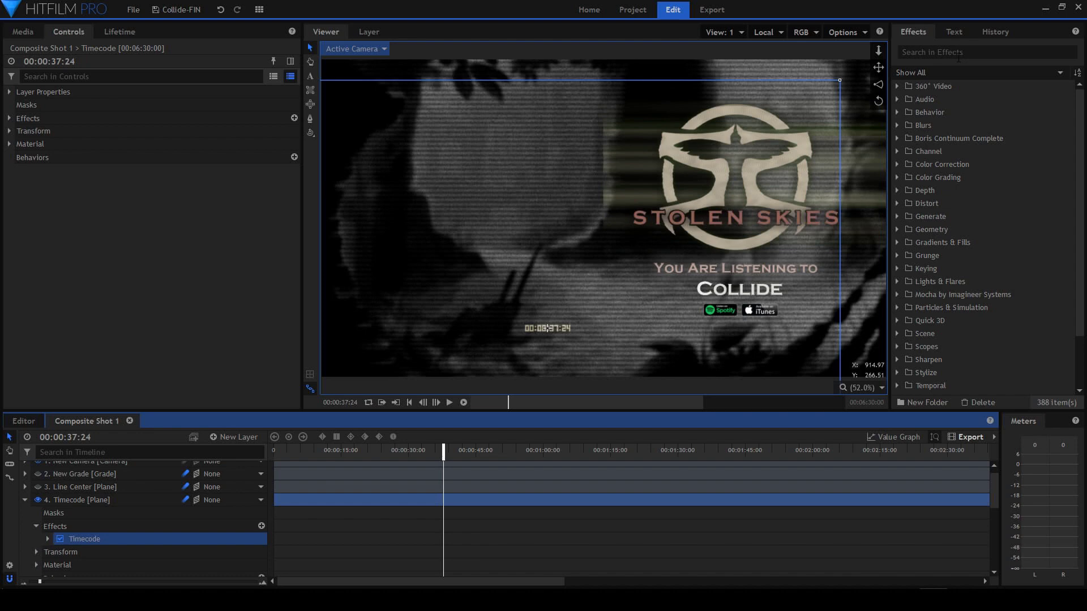
click(934, 52)
click(25, 499)
click(56, 487)
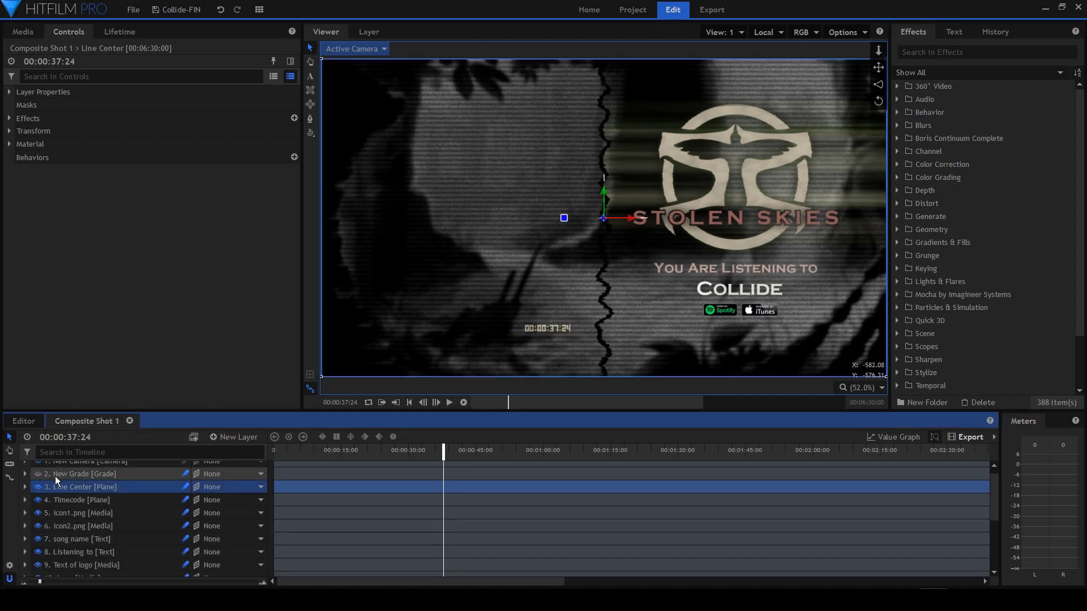
Expand Line Center's Audio Waveform effect and its Audio Input settings, then collapse the layer.
click(23, 487)
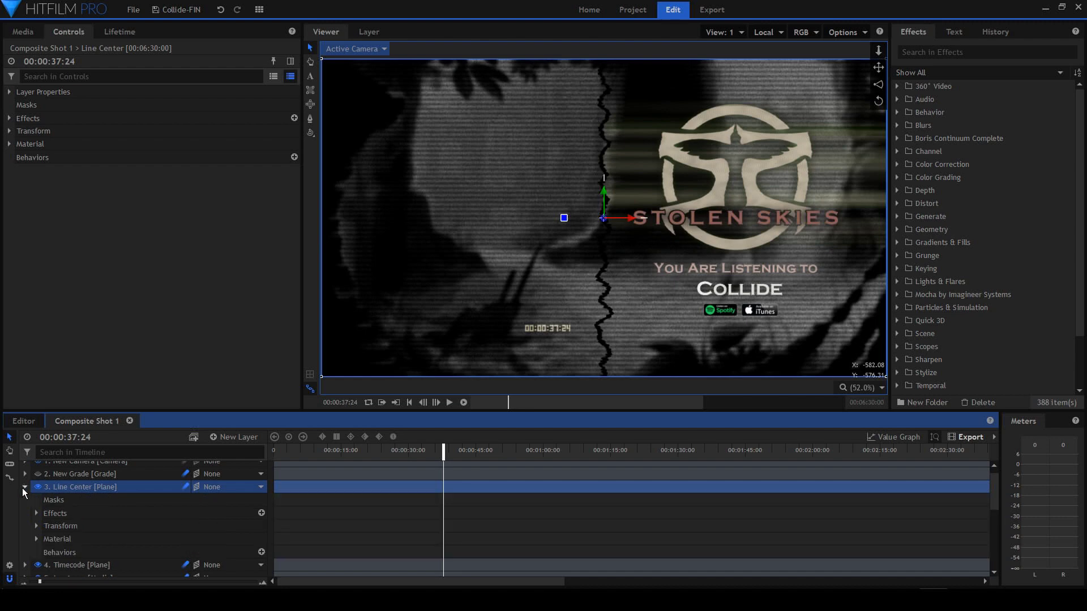
click(63, 512)
click(60, 525)
click(59, 515)
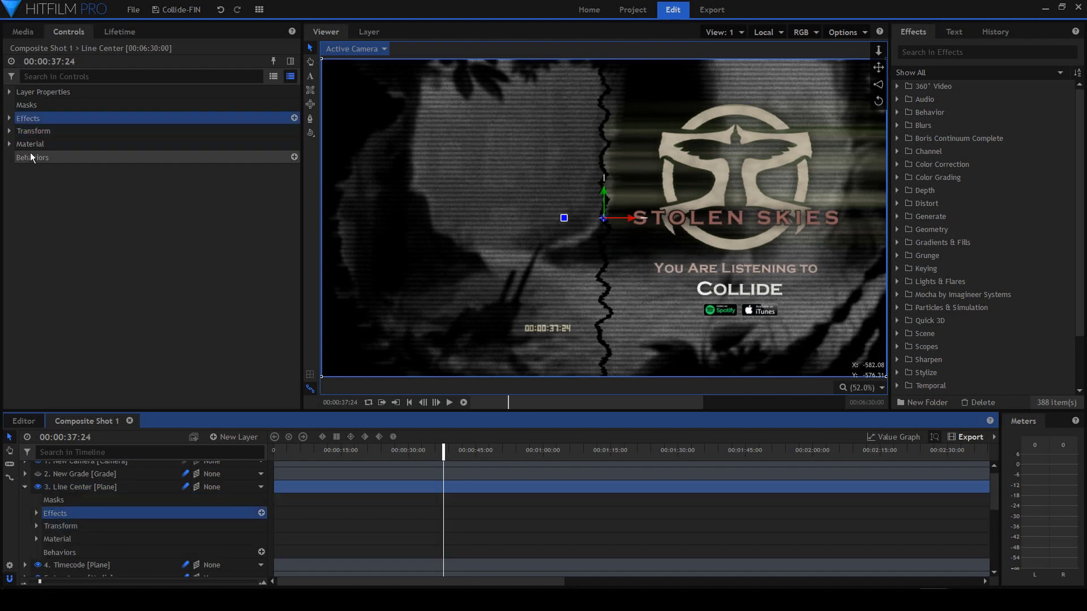
click(10, 118)
click(42, 133)
click(20, 130)
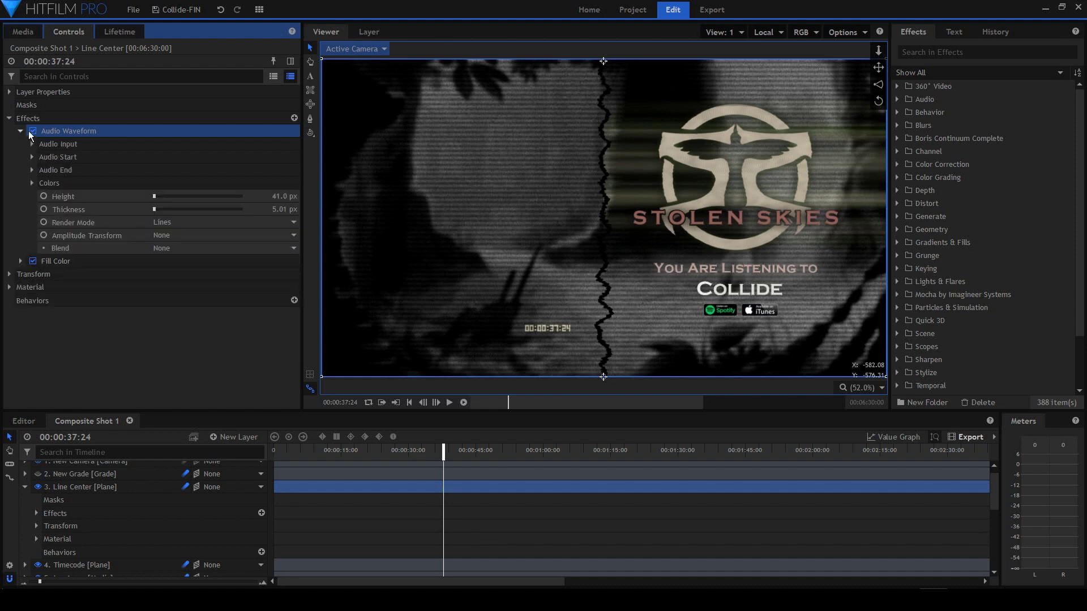
click(32, 144)
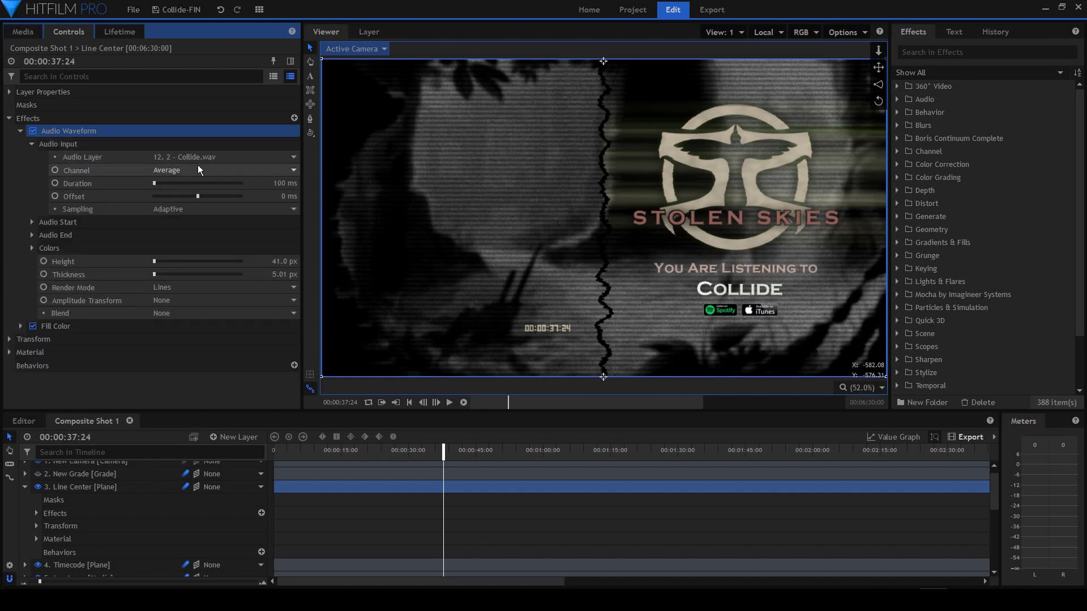
click(25, 487)
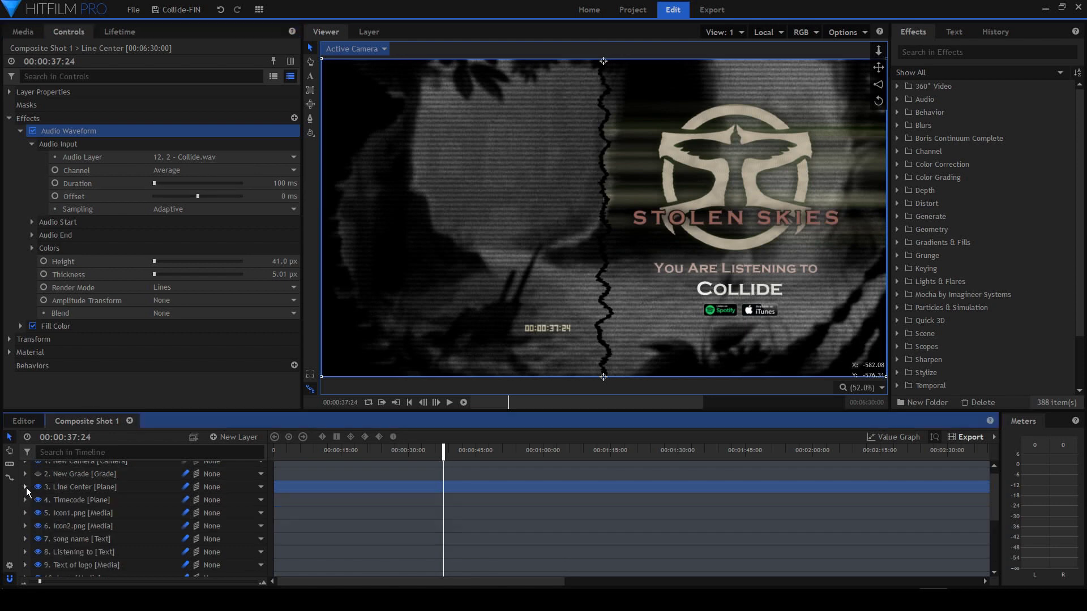
Select the New Grade layer and turn its visibility on.
click(74, 480)
scroll(79, 493, up, 1)
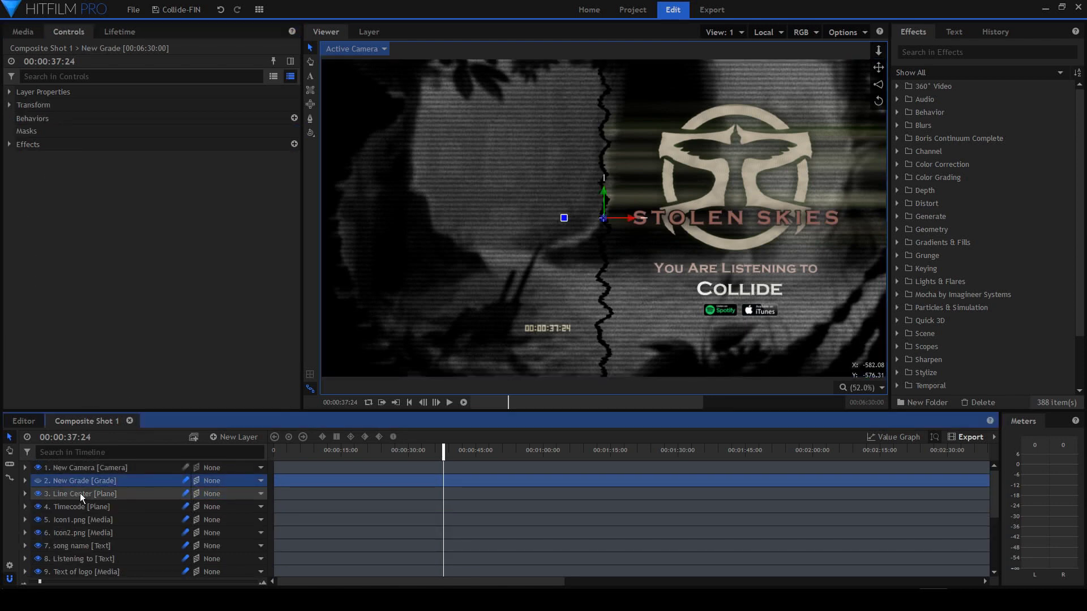
click(35, 481)
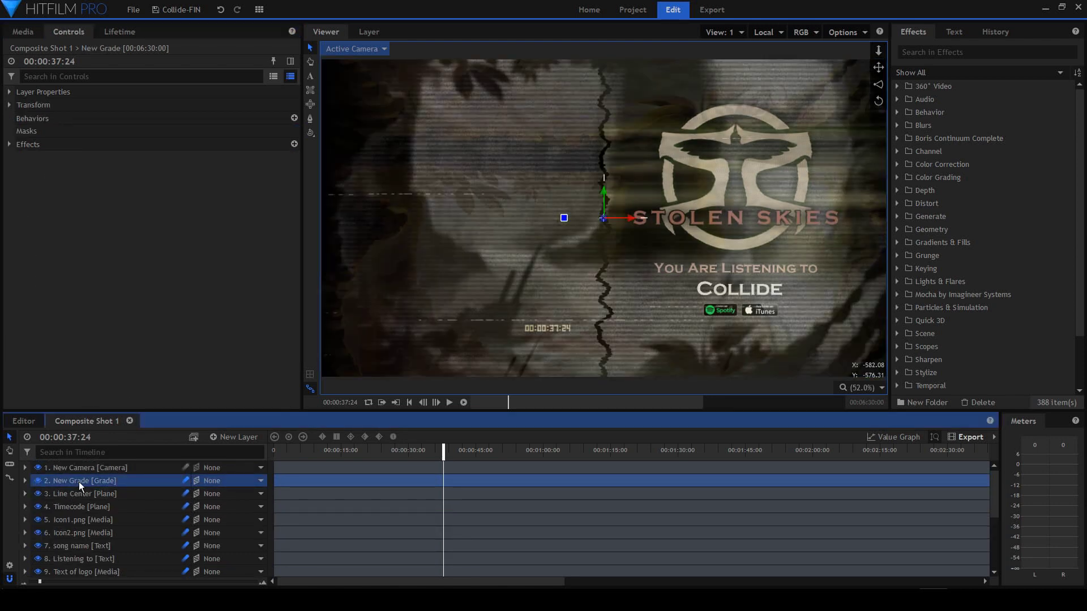
Expand the TV Damage effect with its Monitor, Vignette, Interference, Hold and Ghosting groups, then play the composition.
click(9, 144)
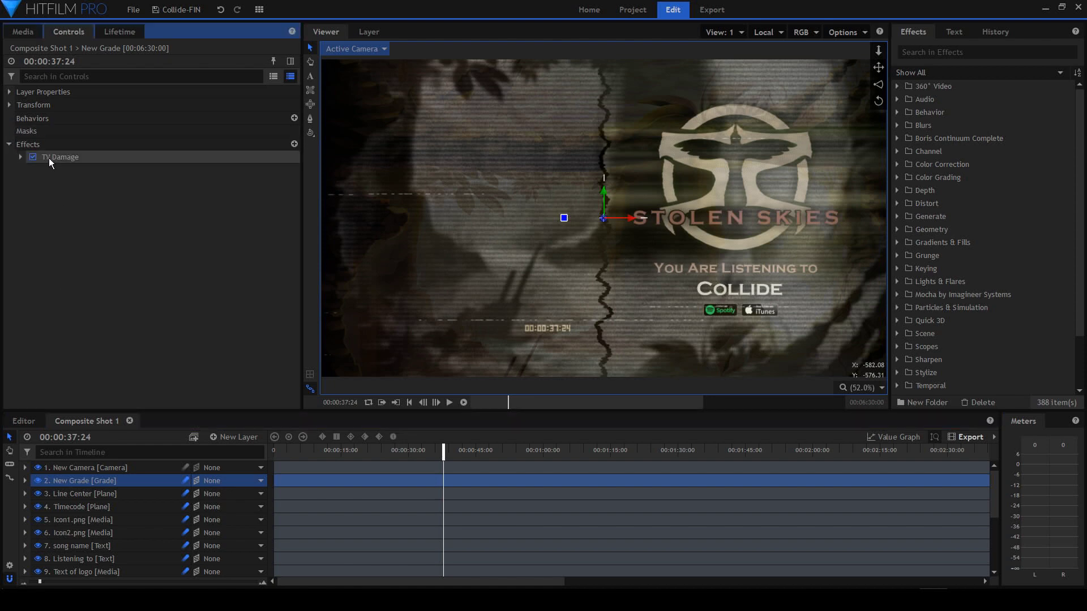
click(52, 156)
click(20, 157)
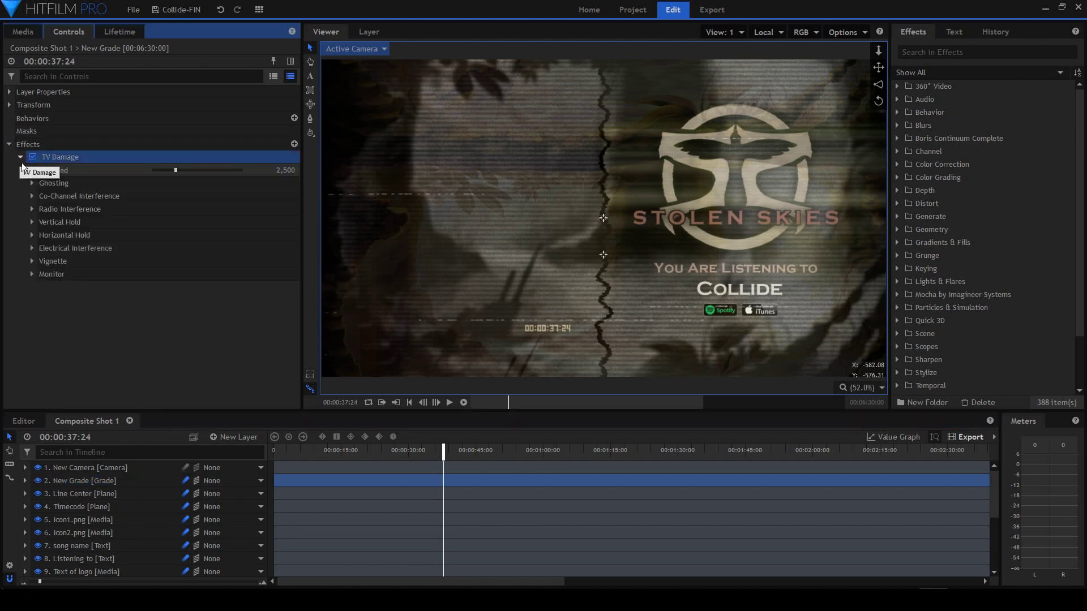
click(32, 274)
click(32, 261)
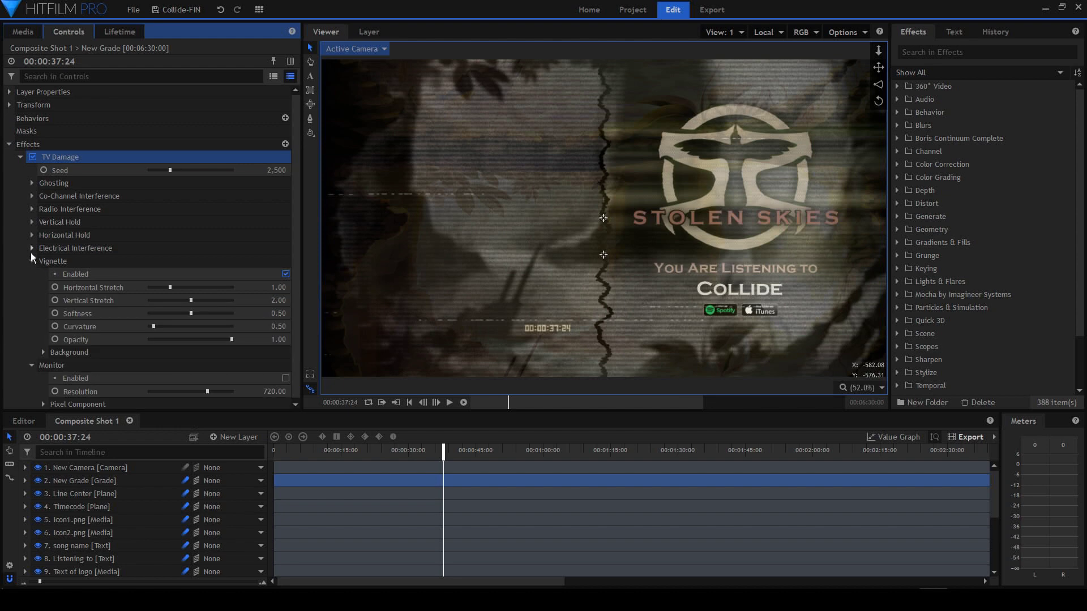
click(32, 248)
click(32, 235)
click(32, 222)
click(32, 209)
click(32, 196)
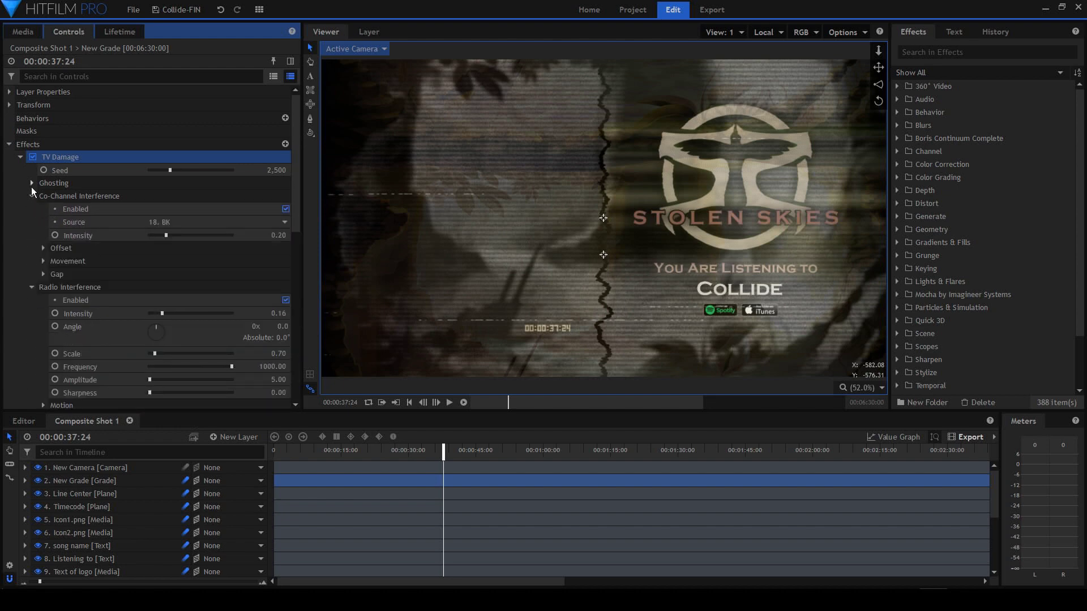
click(32, 182)
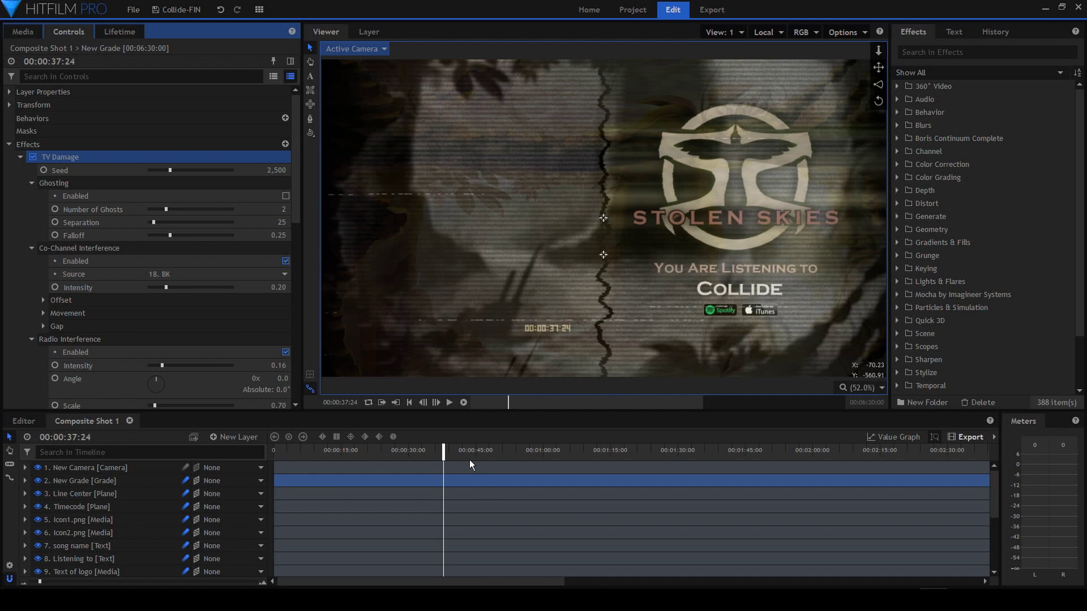
key(space)
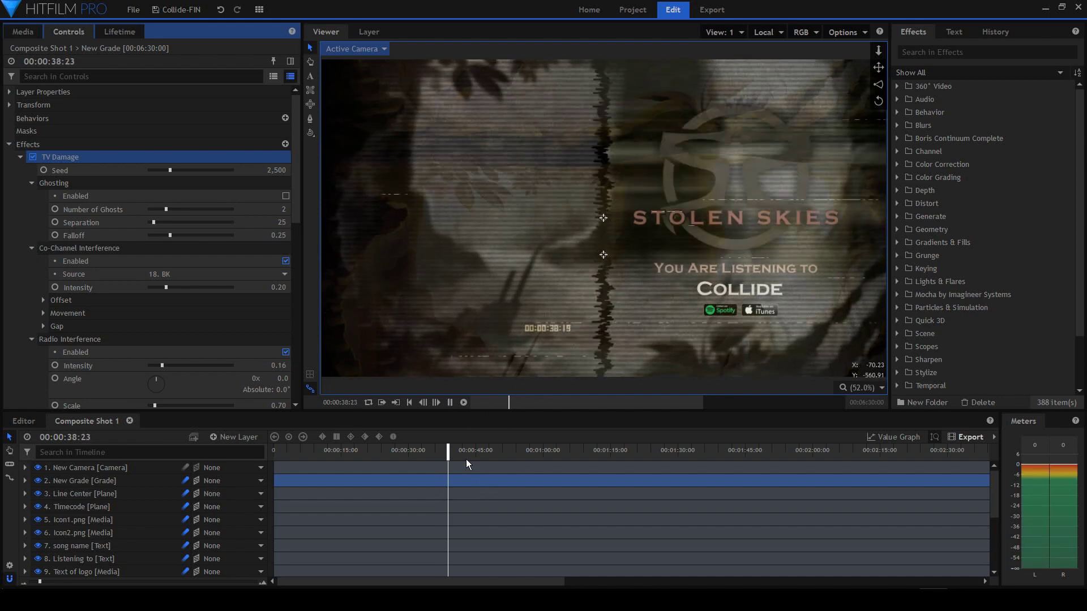
Stop playback and make the EQ, particle simulator, Cover, Flare and Black lines layers visible.
key(space)
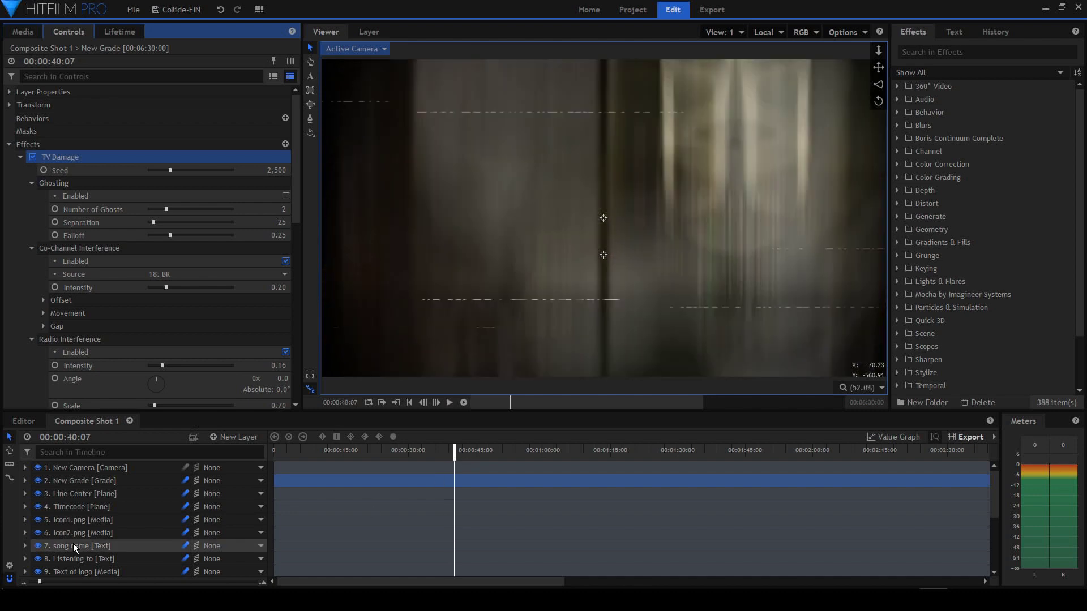
scroll(73, 543, down, 3)
click(38, 505)
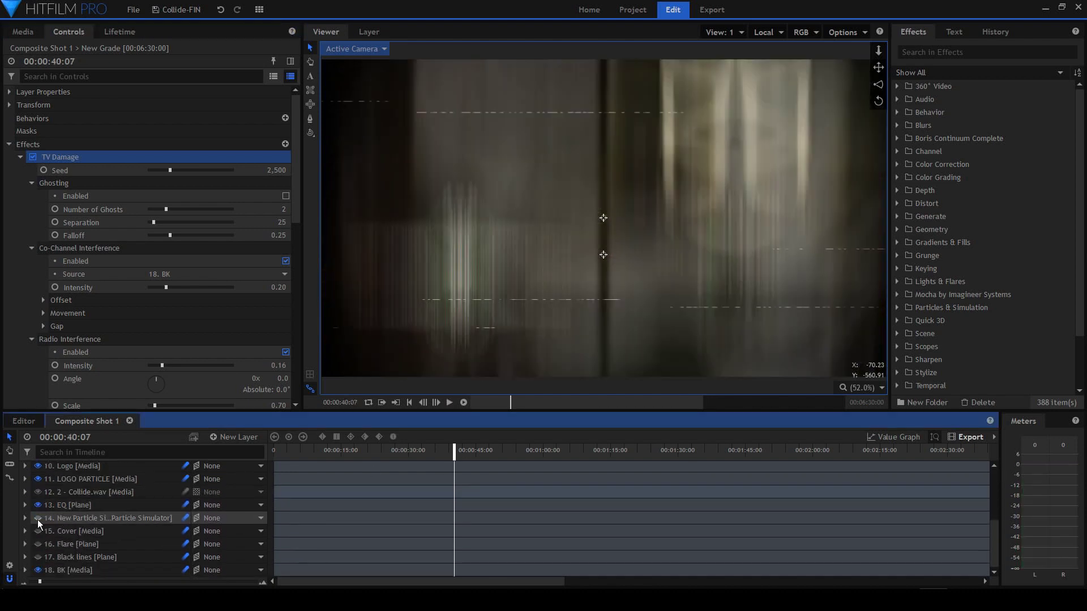
click(38, 518)
click(37, 531)
click(38, 544)
click(37, 557)
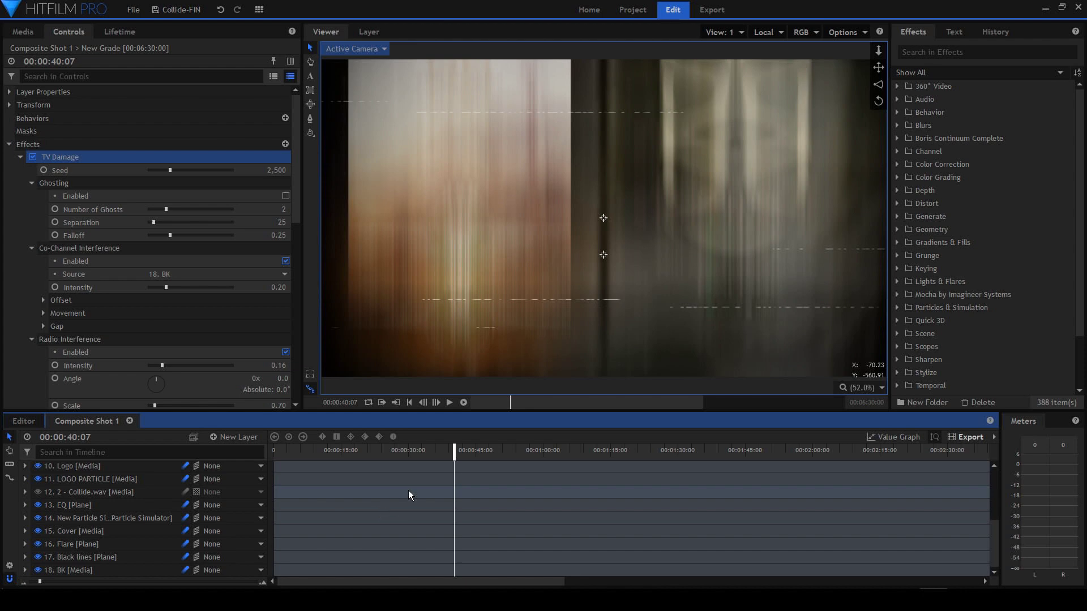
Preview the full visualizer from about 0:31, 1:00, 1:33 and 1:45.
click(415, 450)
key(space)
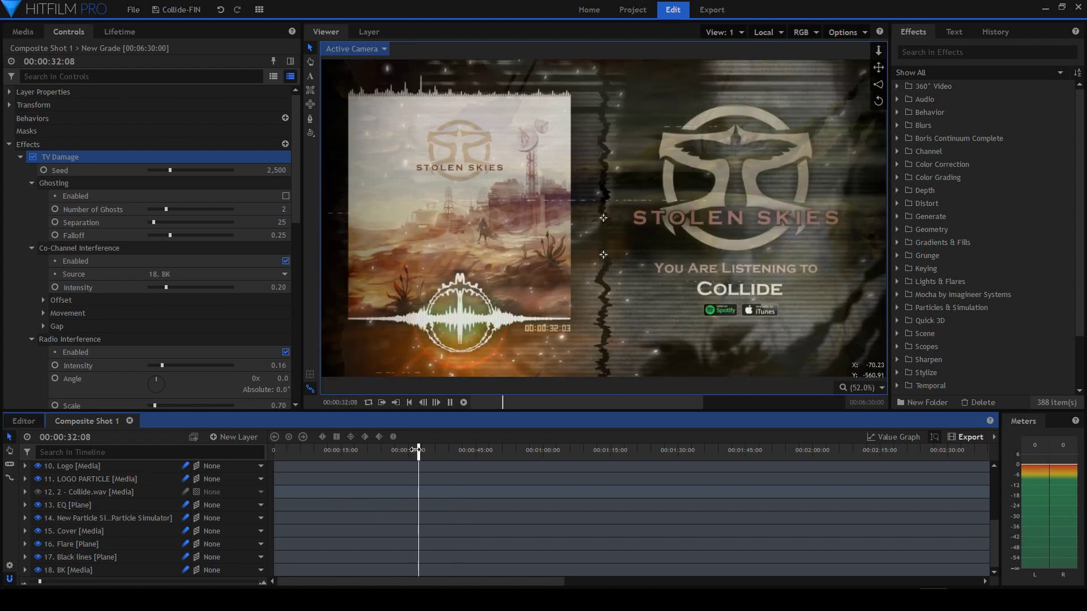
click(548, 458)
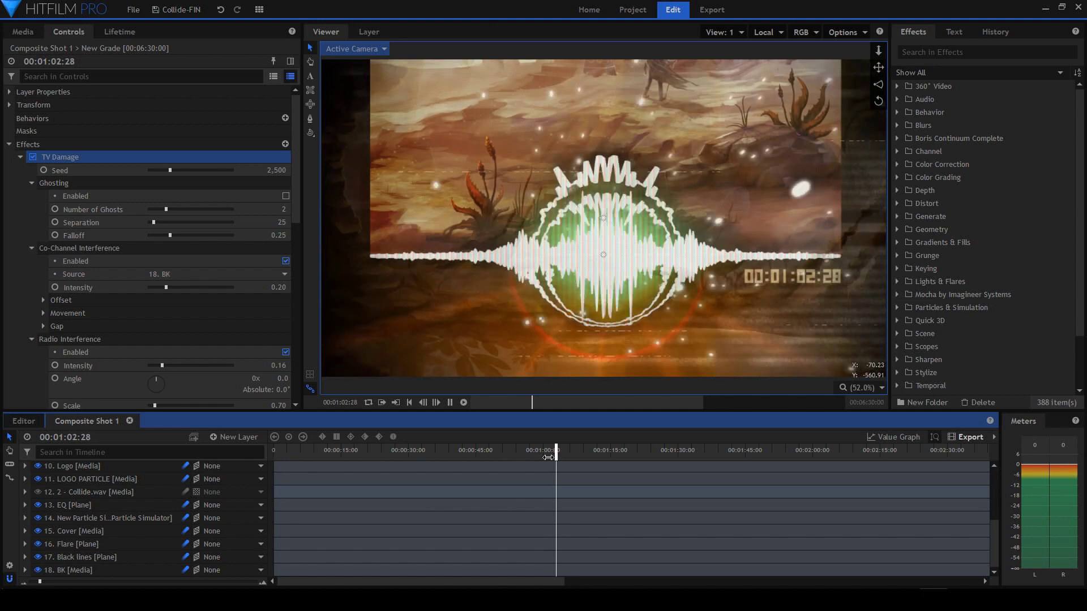
key(space)
click(693, 451)
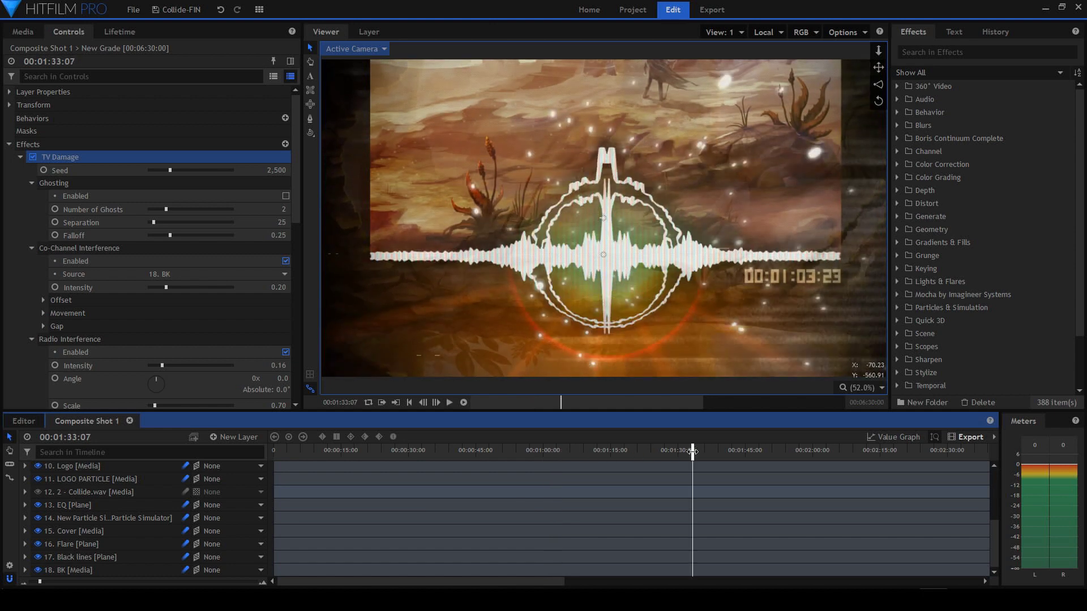
click(752, 451)
key(space)
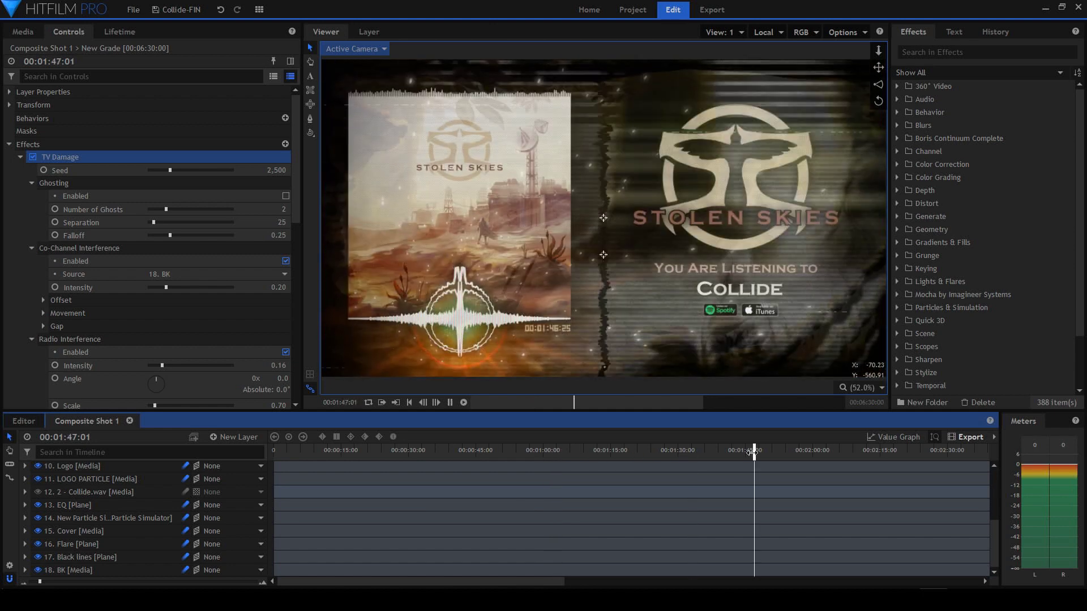
key(space)
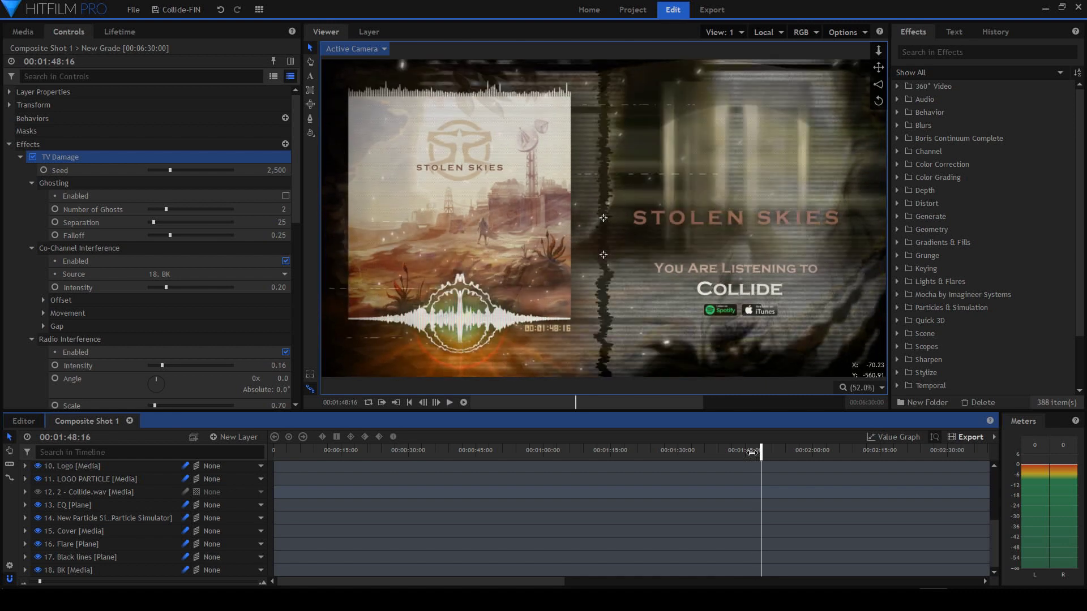
key(space)
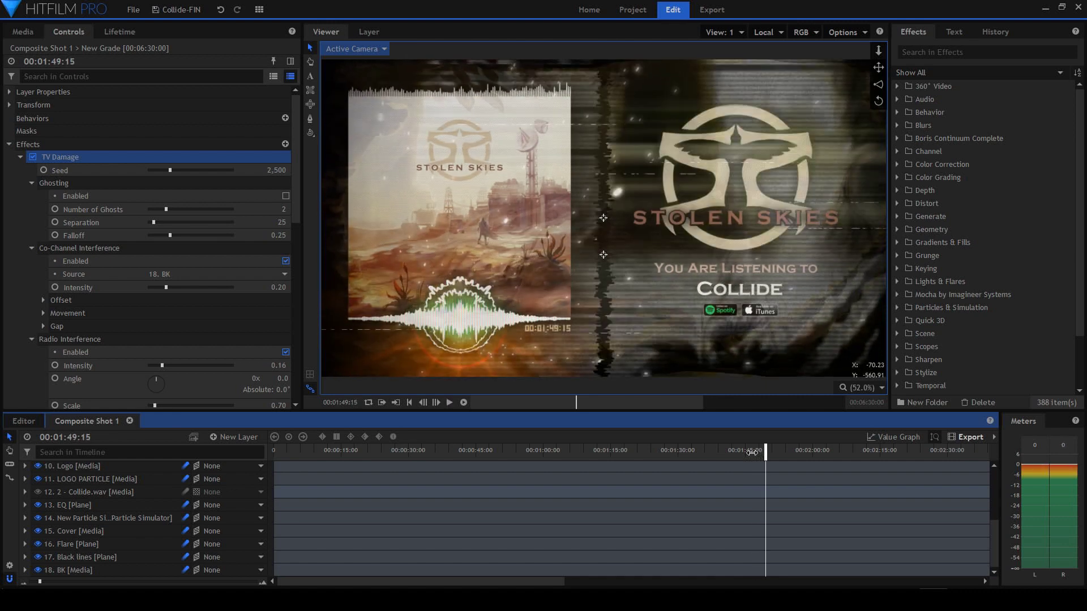